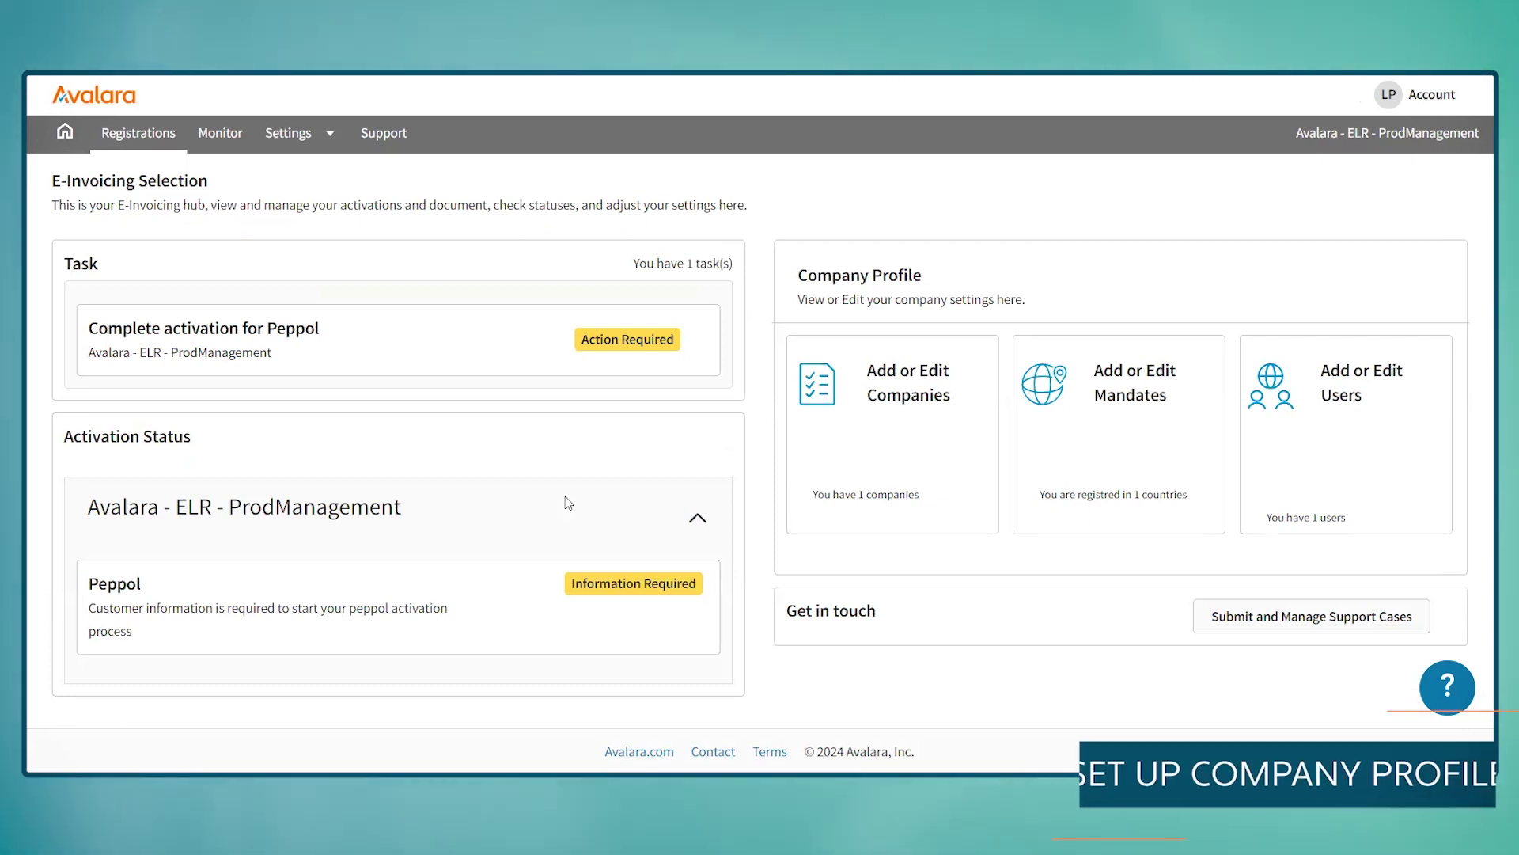
Step: Start a new company named IsraelEntity1 with Israel as its country
{"action": "left_click", "coordinate": [915, 376]}
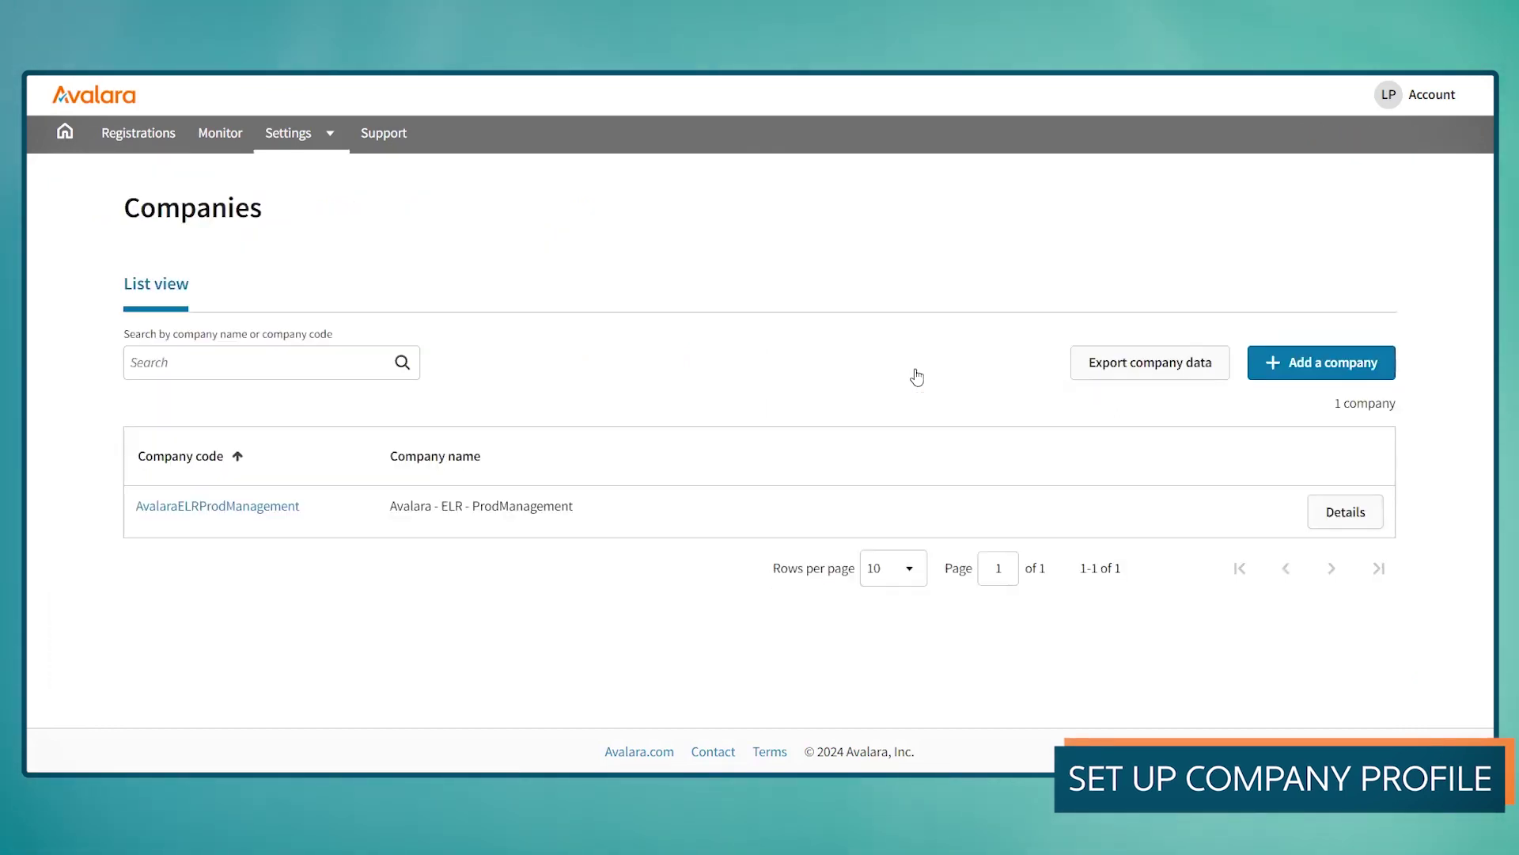
{"action": "left_click", "coordinate": [1335, 363]}
{"action": "left_click", "coordinate": [343, 421]}
{"action": "type", "text": "Is"}
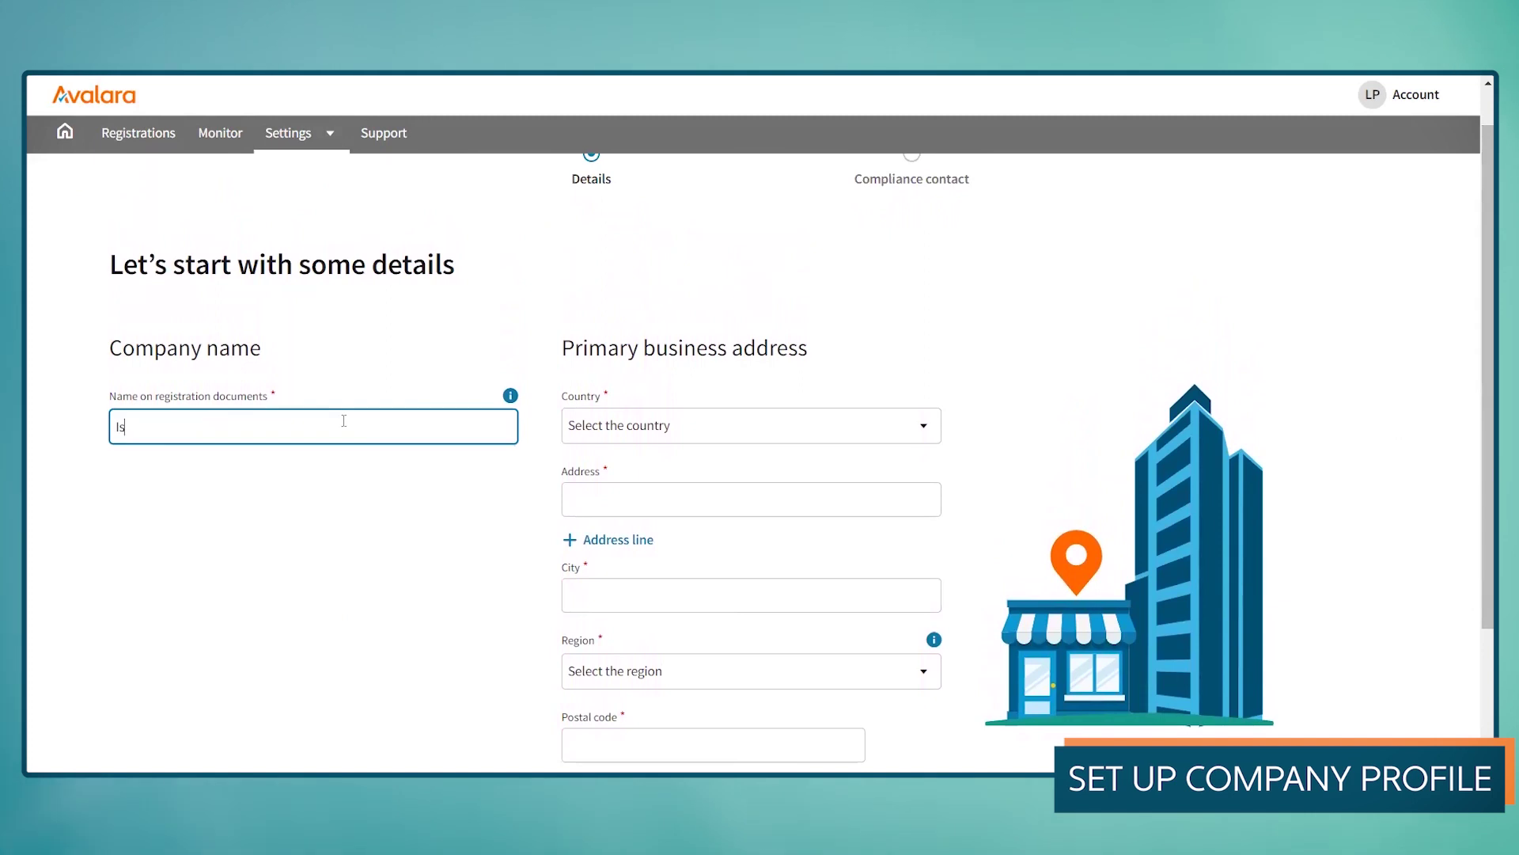
{"action": "type", "text": "raelEntity1"}
{"action": "left_click", "coordinate": [750, 425]}
{"action": "type", "text": "is"}
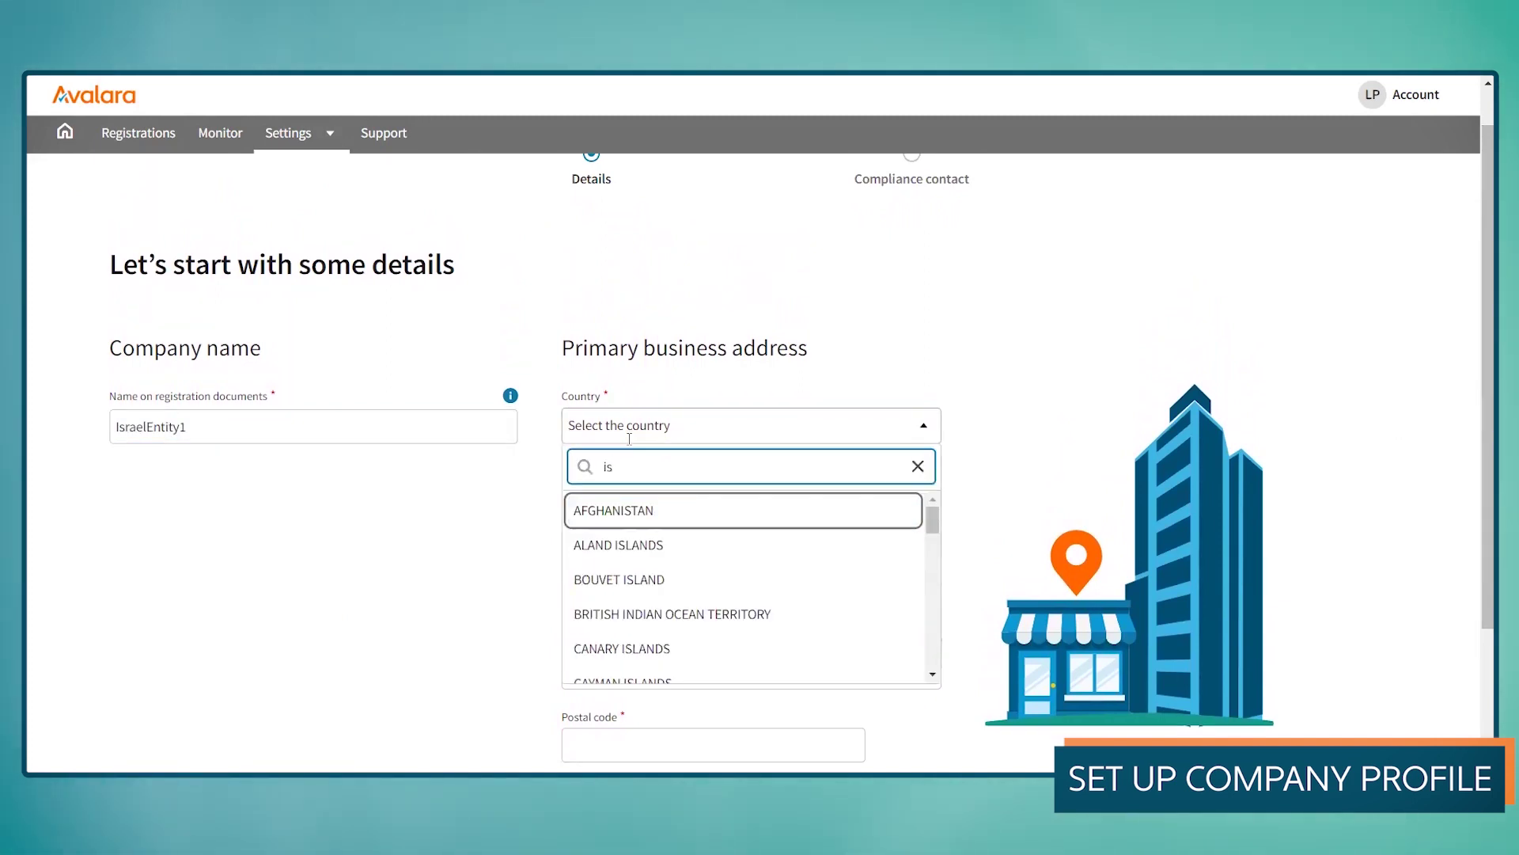
{"action": "type", "text": "r"}
{"action": "left_click", "coordinate": [627, 520]}
{"action": "scroll", "coordinate": [1476, 432], "scroll_direction": "down", "scroll_amount": 1}
{"action": "scroll", "coordinate": [1476, 432], "scroll_direction": "down", "scroll_amount": 1}
Step: Enter the 123 Trafalgar Street, Jerusalem, Yerushalayim address, add the compliance contact and save
{"action": "left_click", "coordinate": [750, 394]}
{"action": "type", "text": "123 T"}
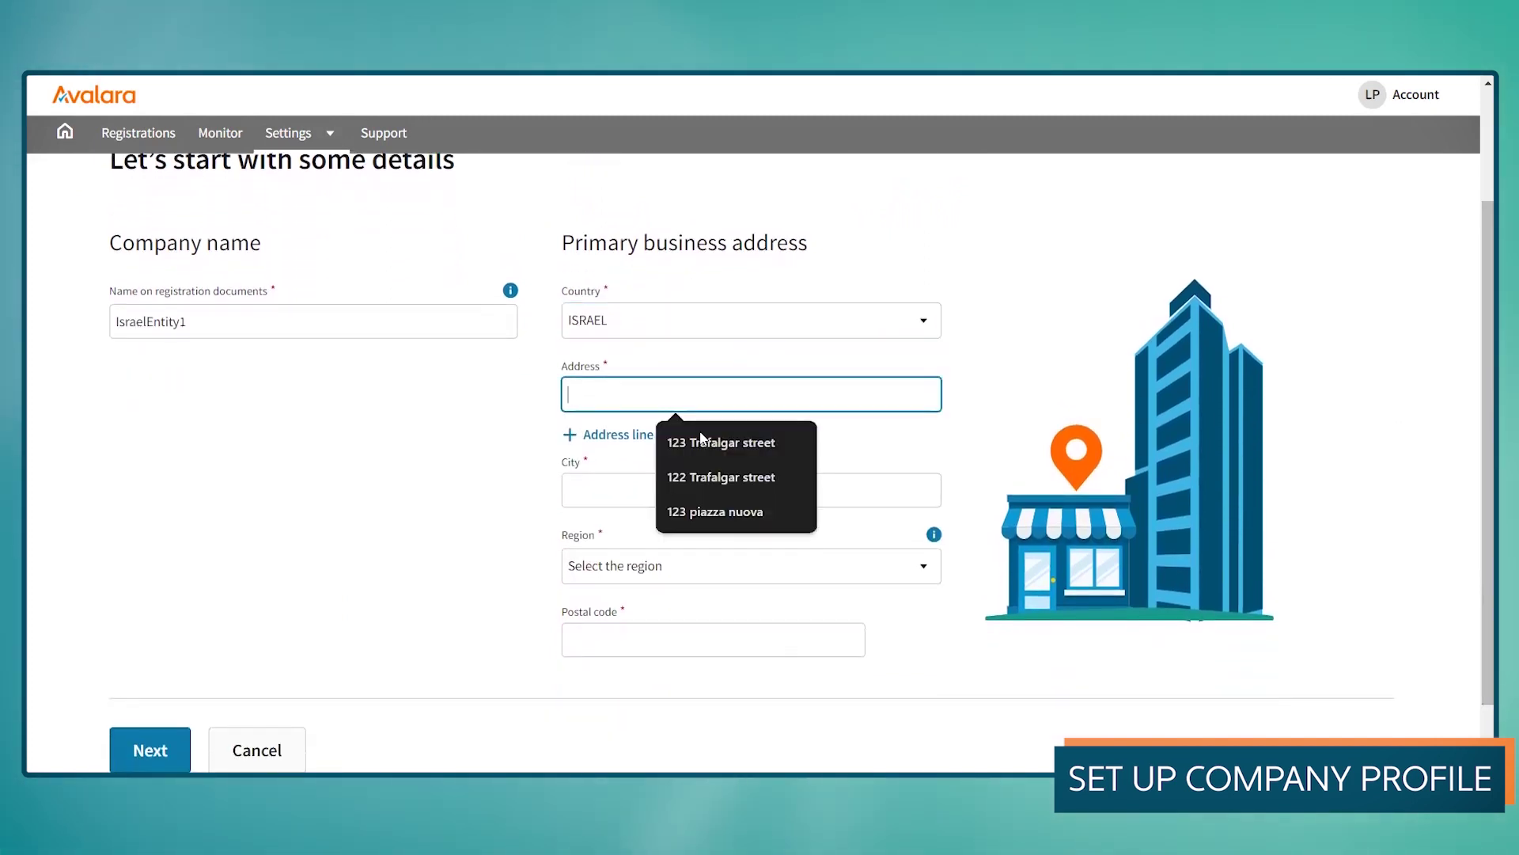
{"action": "left_click", "coordinate": [665, 437]}
{"action": "left_click", "coordinate": [750, 491]}
{"action": "type", "text": "Jerusalem"}
{"action": "scroll", "coordinate": [820, 712], "scroll_direction": "down", "scroll_amount": 5}
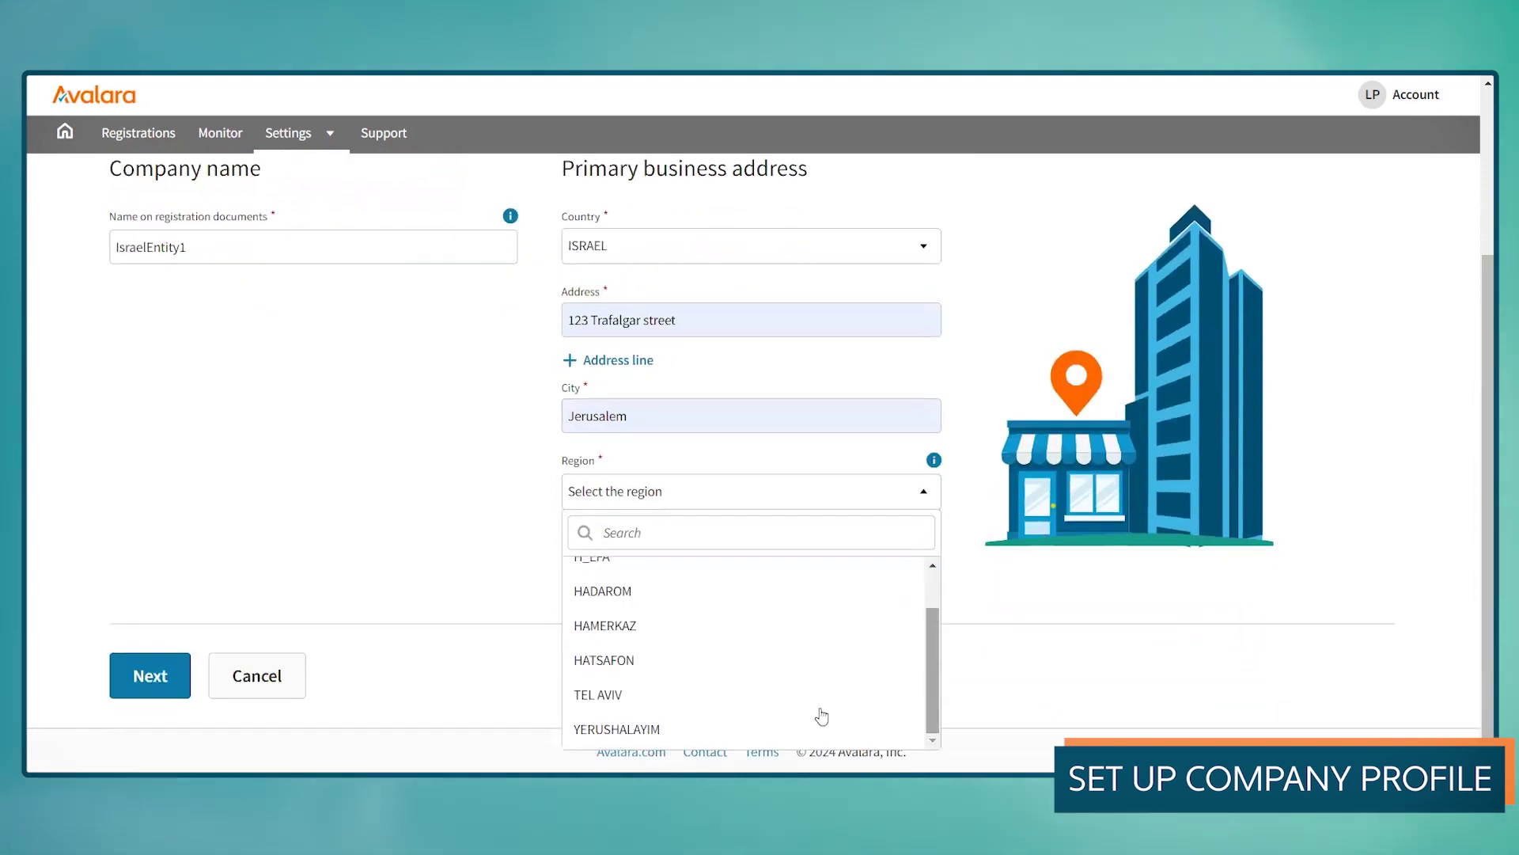
{"action": "left_click", "coordinate": [783, 719]}
{"action": "left_click", "coordinate": [667, 554]}
{"action": "type", "text": "12345"}
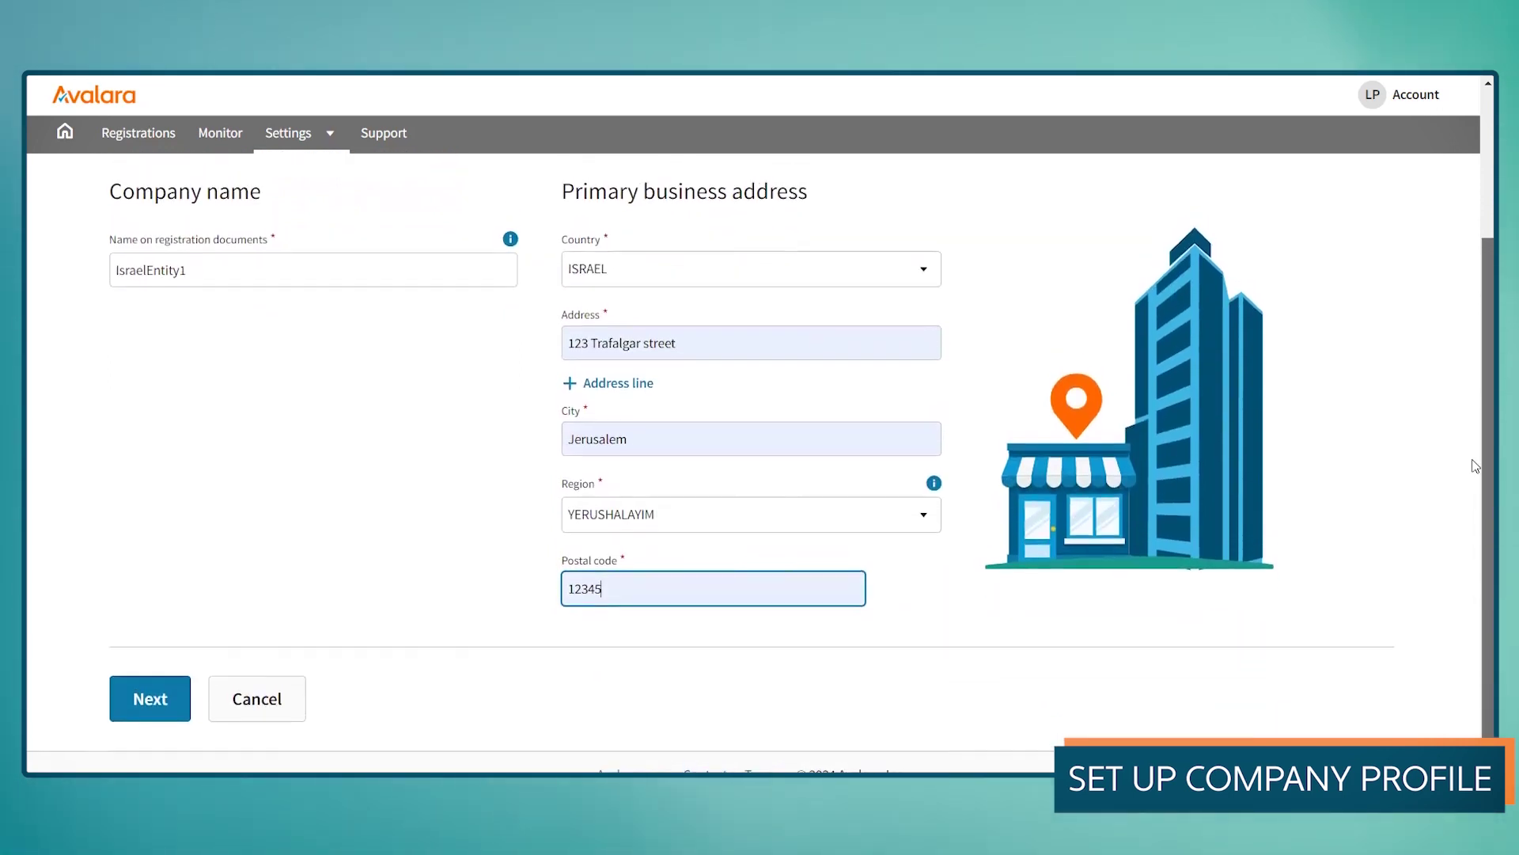
{"action": "left_click", "coordinate": [147, 676]}
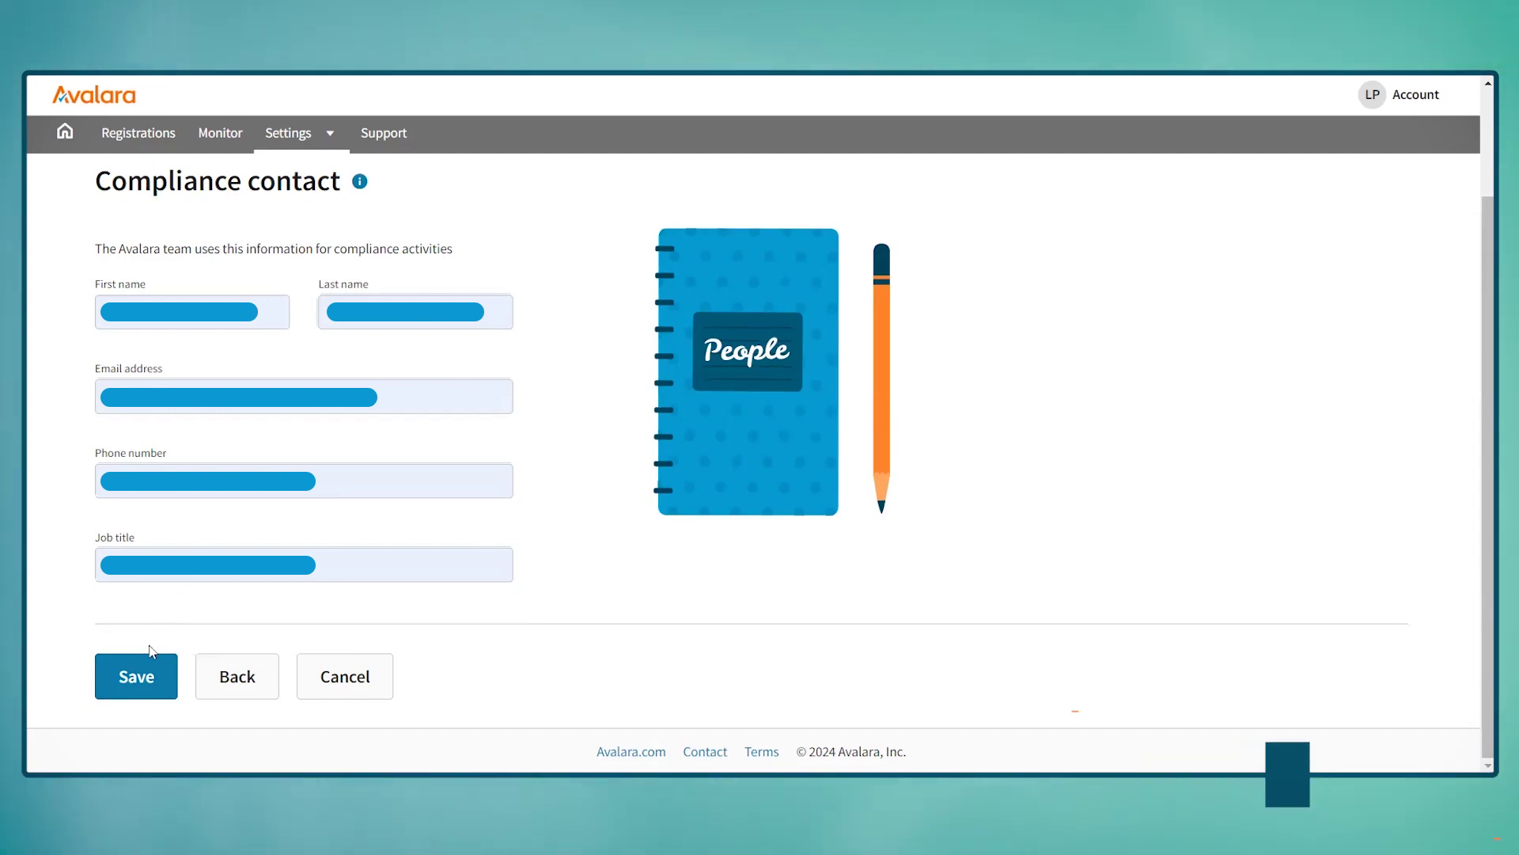
{"action": "left_click", "coordinate": [143, 668]}
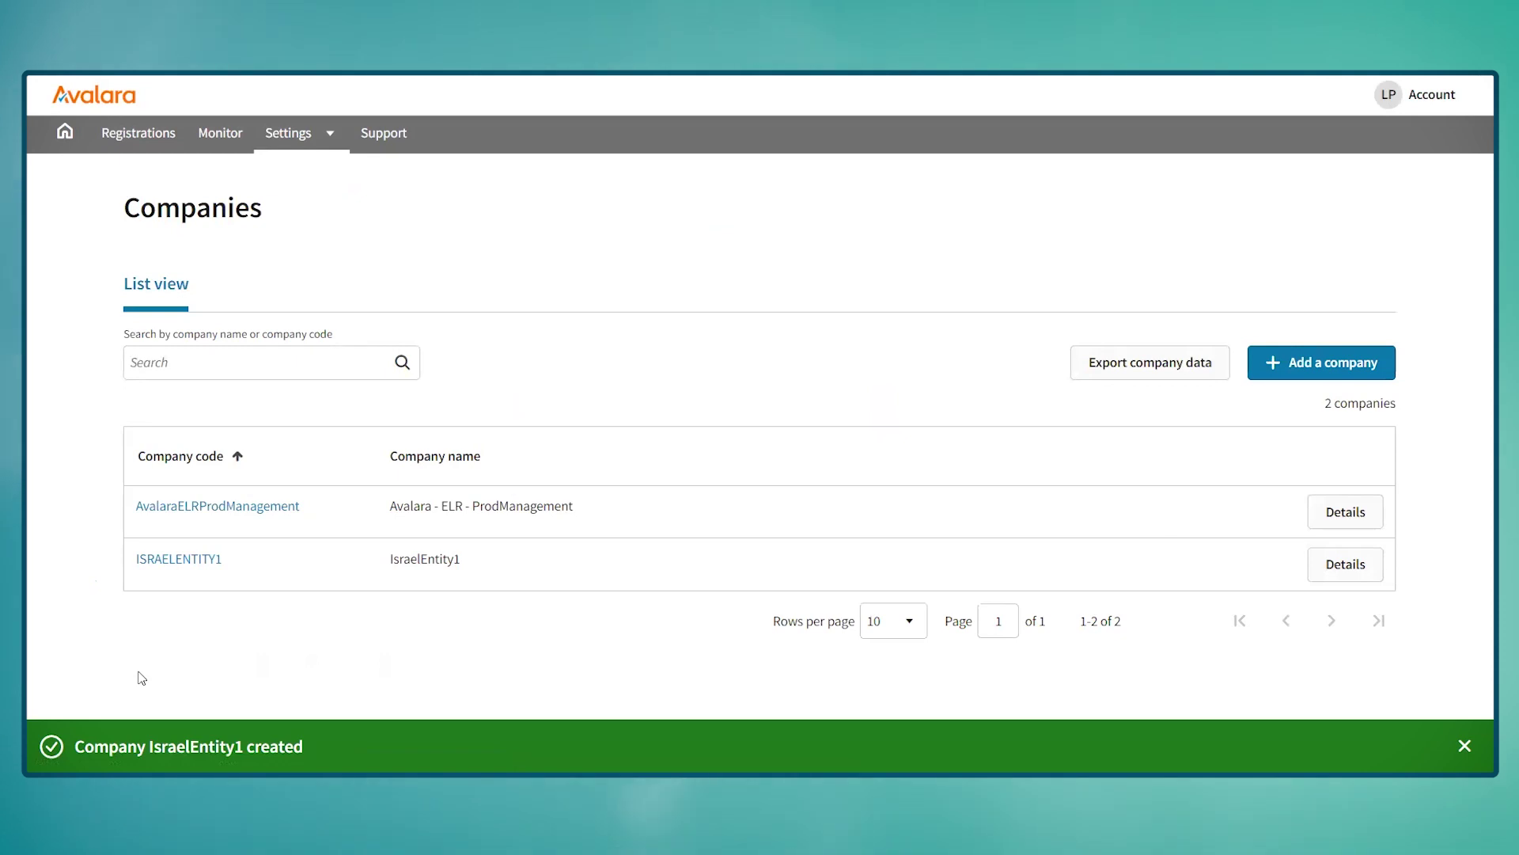
Step: Create an Administrator user whose company access is restricted to IsraelEntity1 only
{"action": "left_click", "coordinate": [118, 140]}
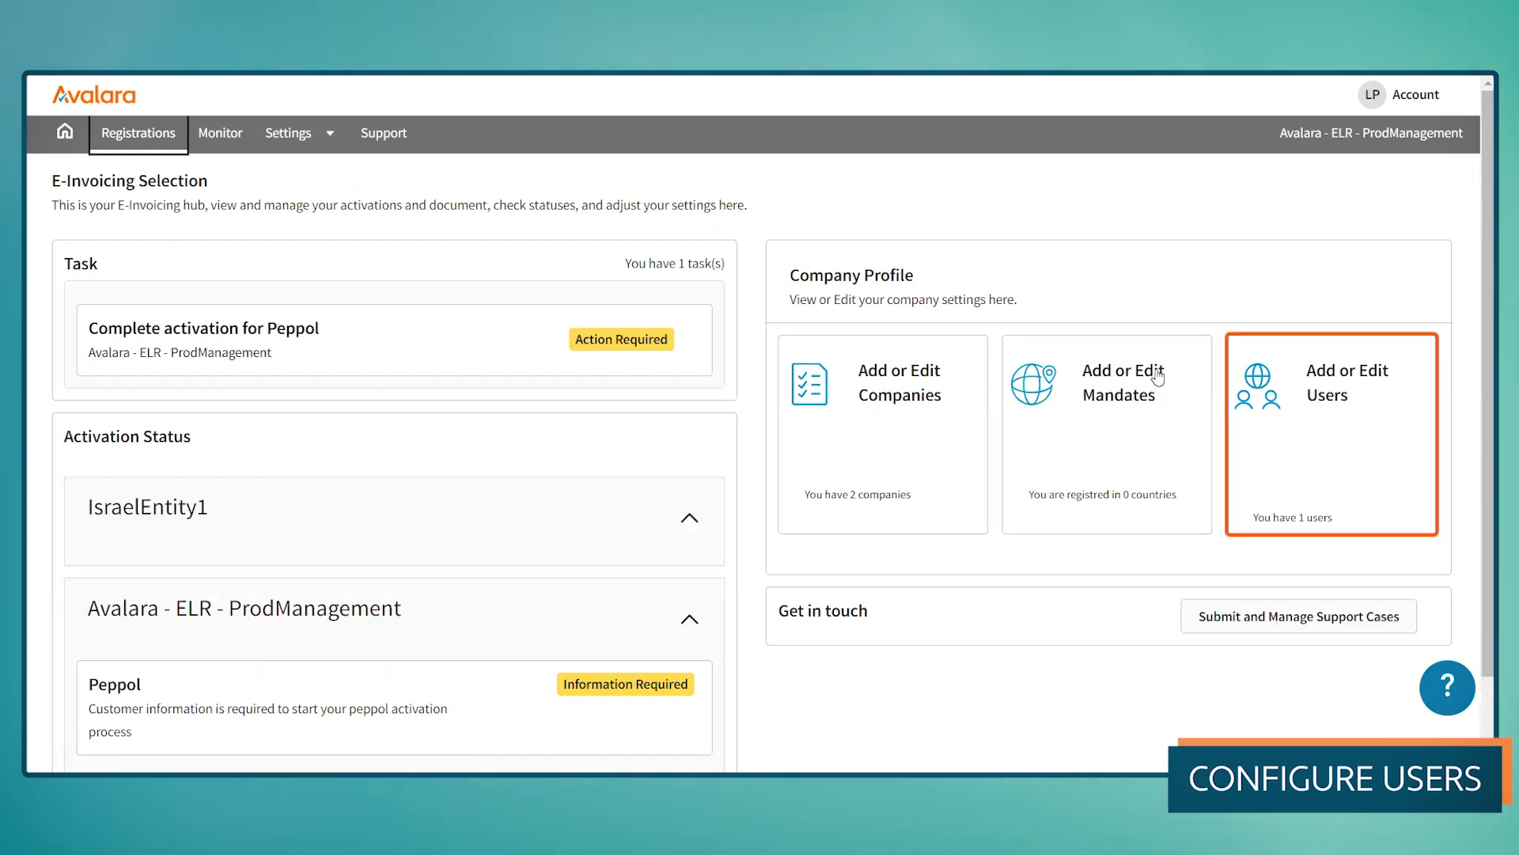
{"action": "left_click", "coordinate": [1322, 385]}
{"action": "left_click", "coordinate": [1381, 336]}
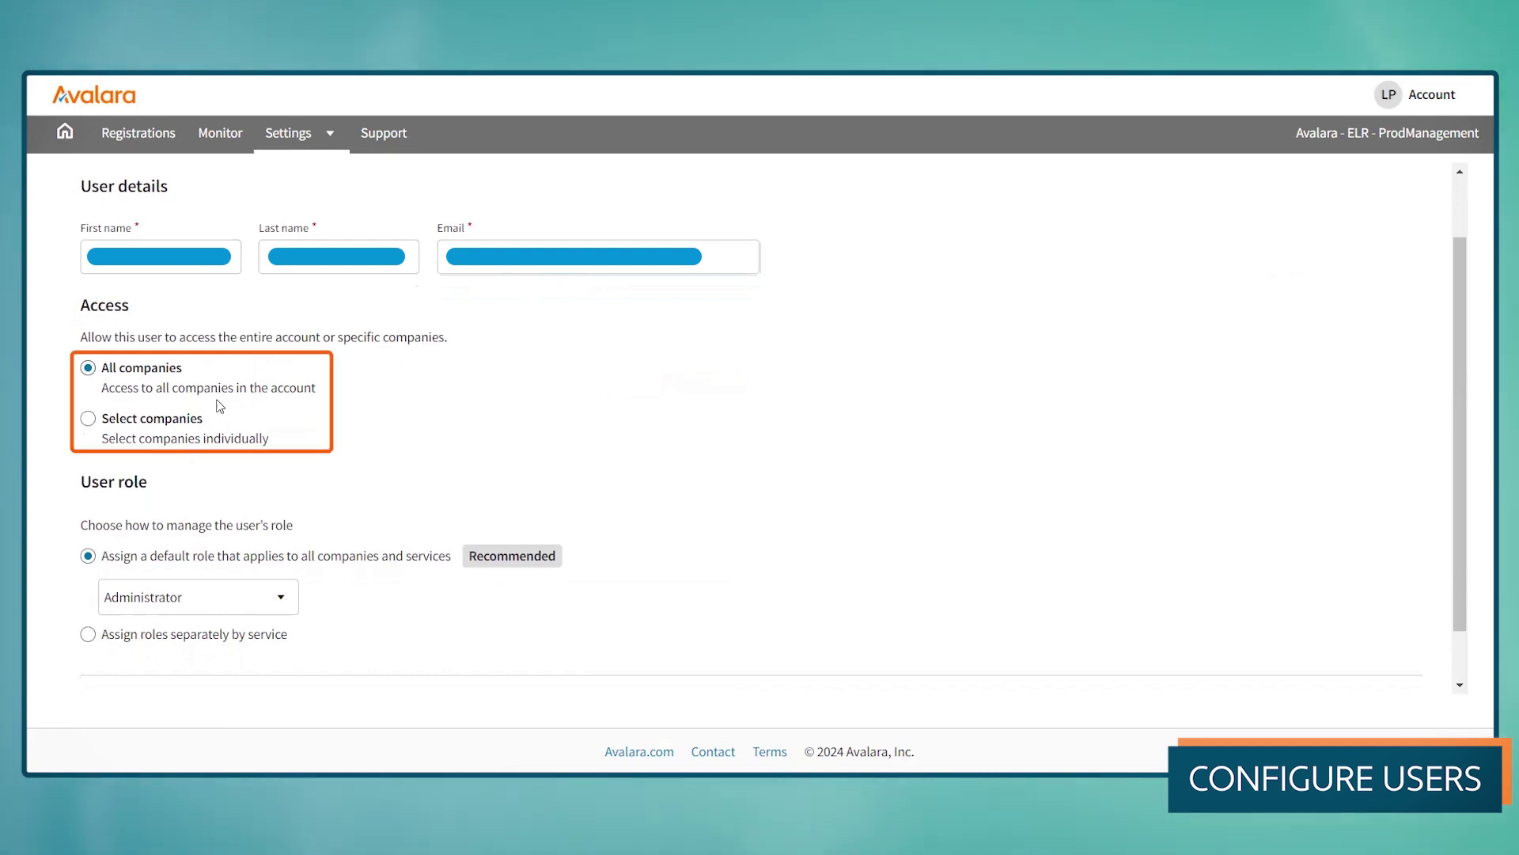
{"action": "left_click", "coordinate": [88, 418]}
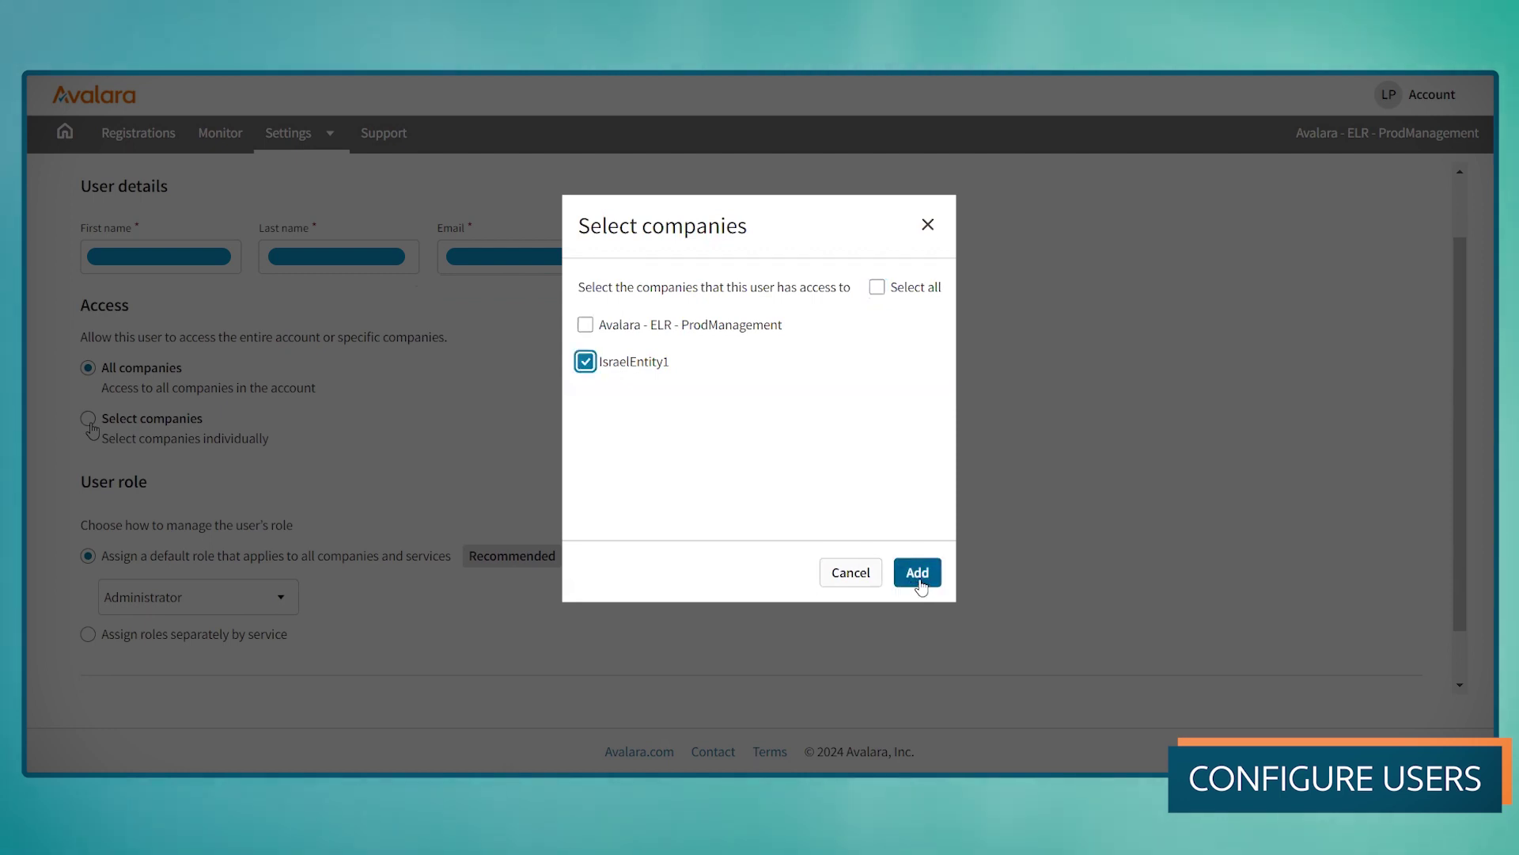
{"action": "left_click", "coordinate": [922, 579]}
{"action": "left_click", "coordinate": [284, 629]}
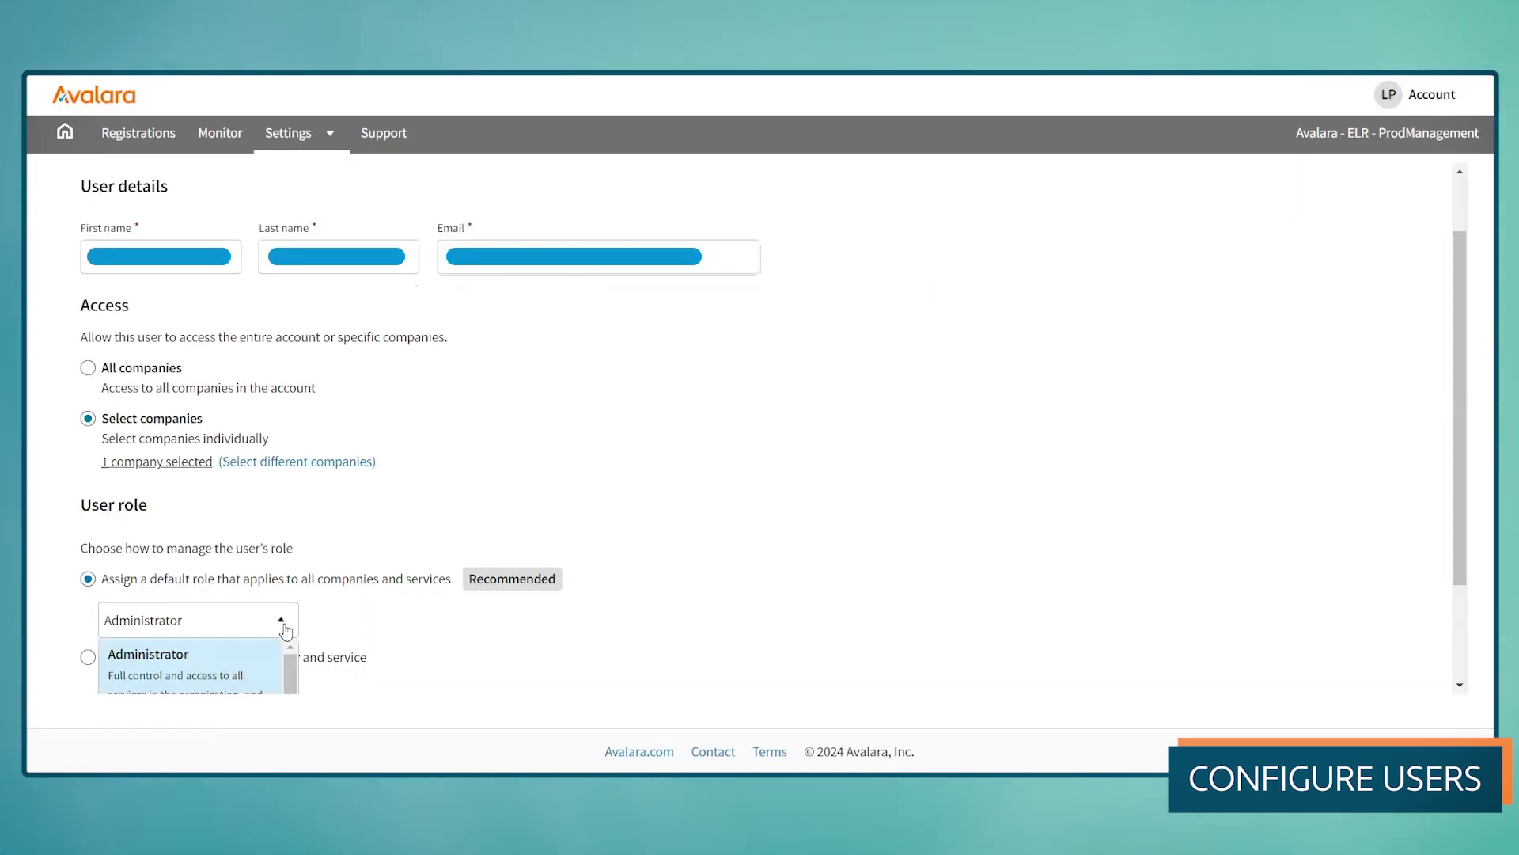
{"action": "left_click_drag", "start_coordinate": [1465, 453], "coordinate": [1476, 531]}
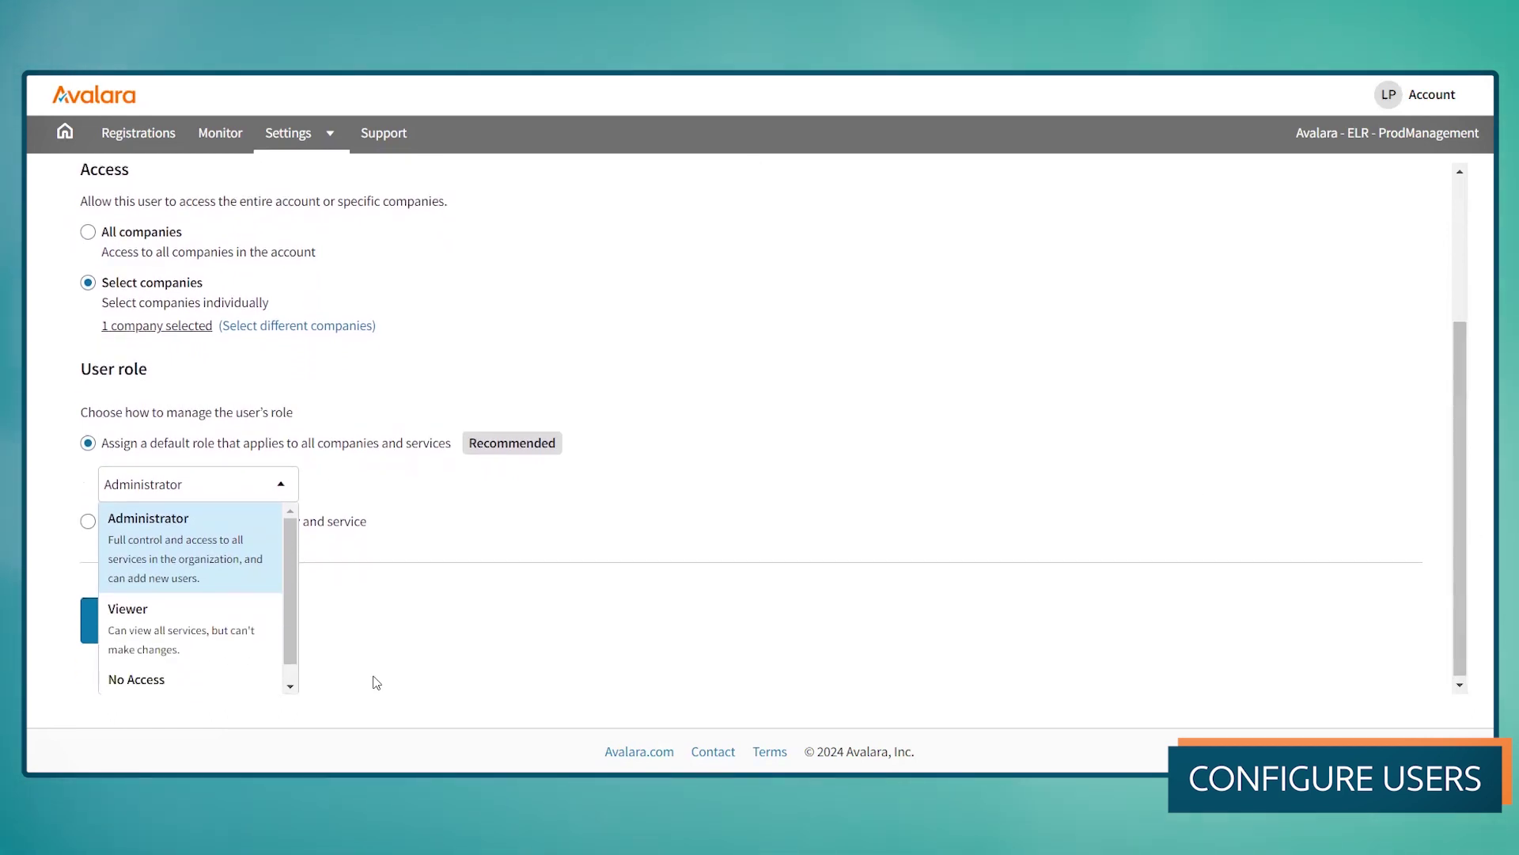
{"action": "left_click", "coordinate": [225, 548]}
{"action": "left_click", "coordinate": [112, 674]}
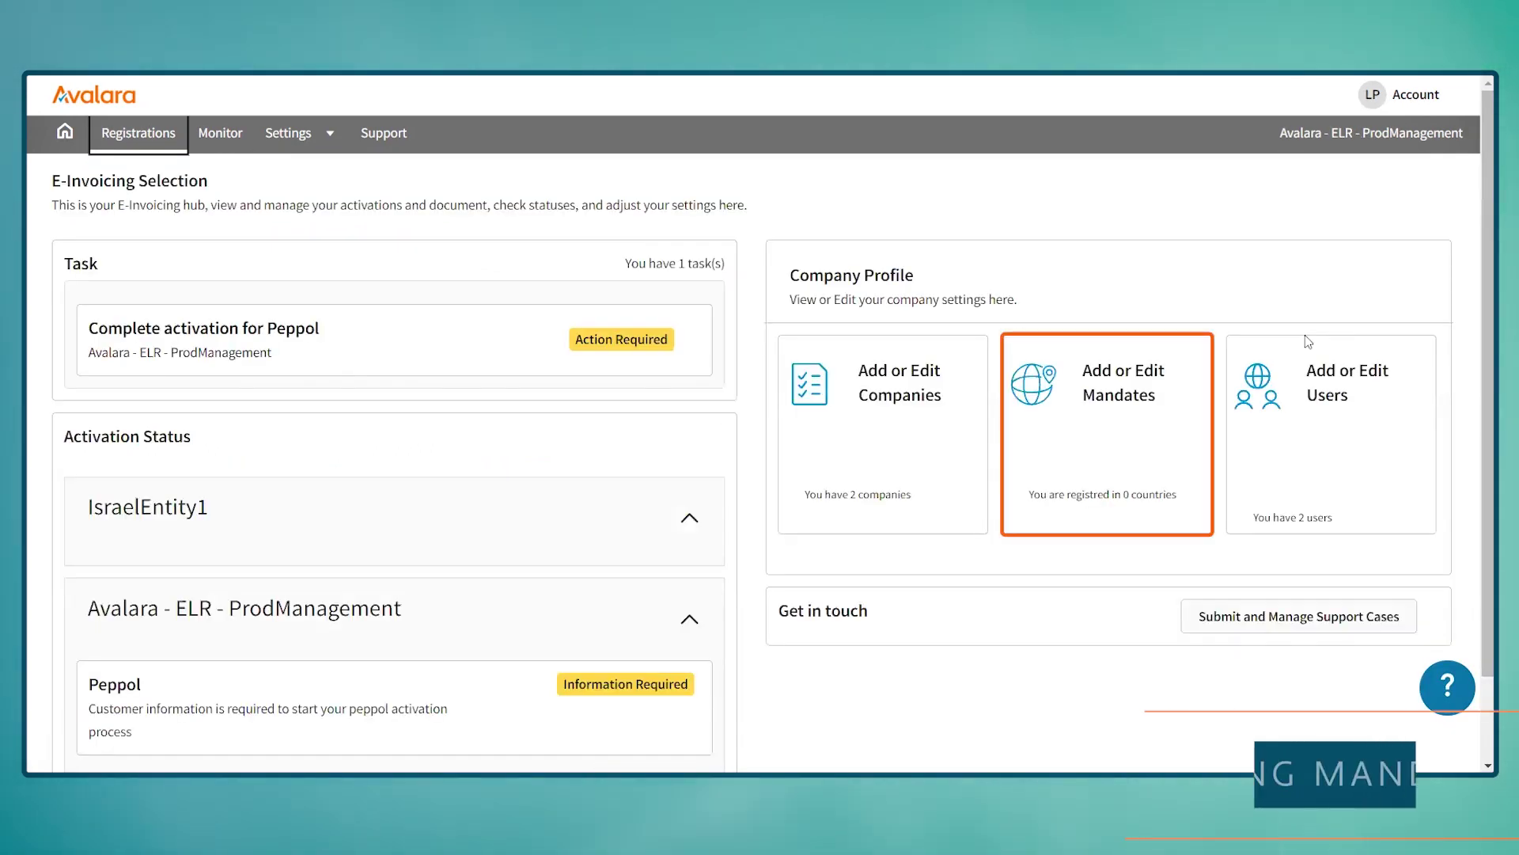
Step: Add Israeli Invoice Model B2B, Peppol and Romania B2B E-Factura mandates to IsraelEntity1
{"action": "left_click", "coordinate": [1129, 378]}
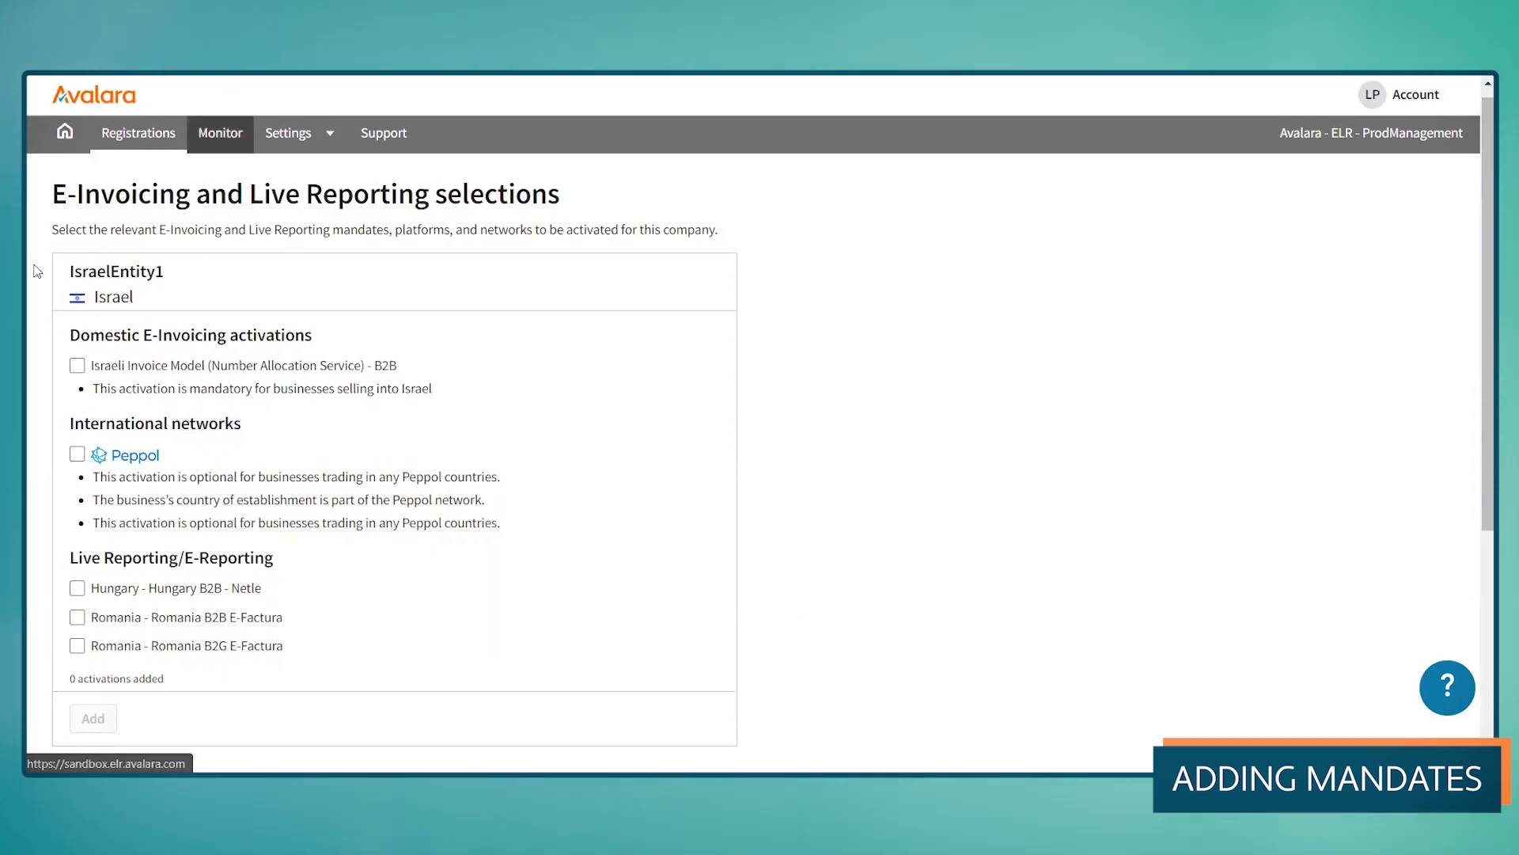
{"action": "left_click", "coordinate": [76, 366]}
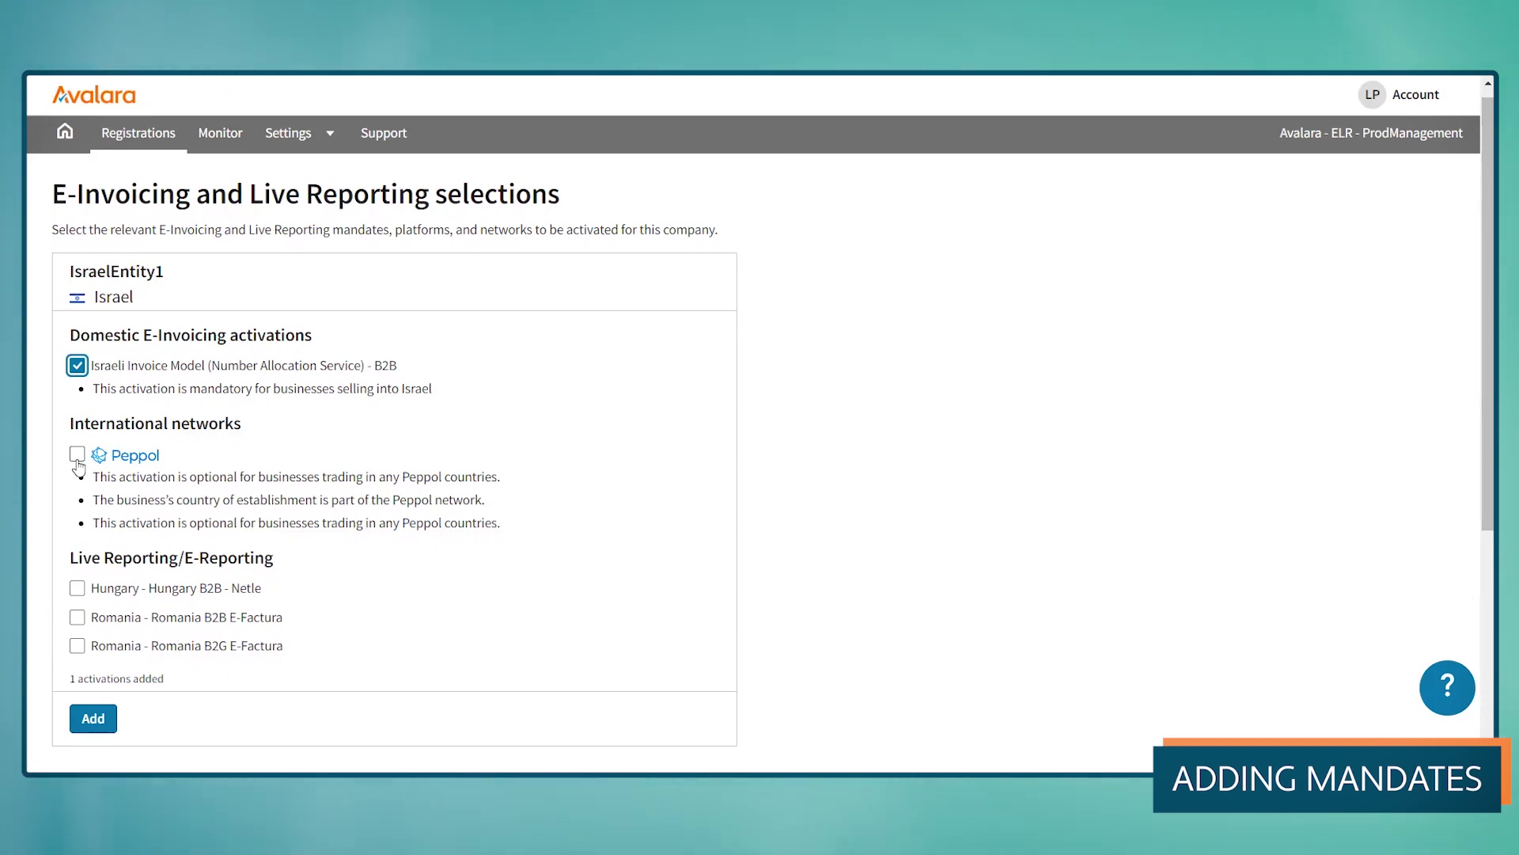
{"action": "left_click", "coordinate": [77, 457]}
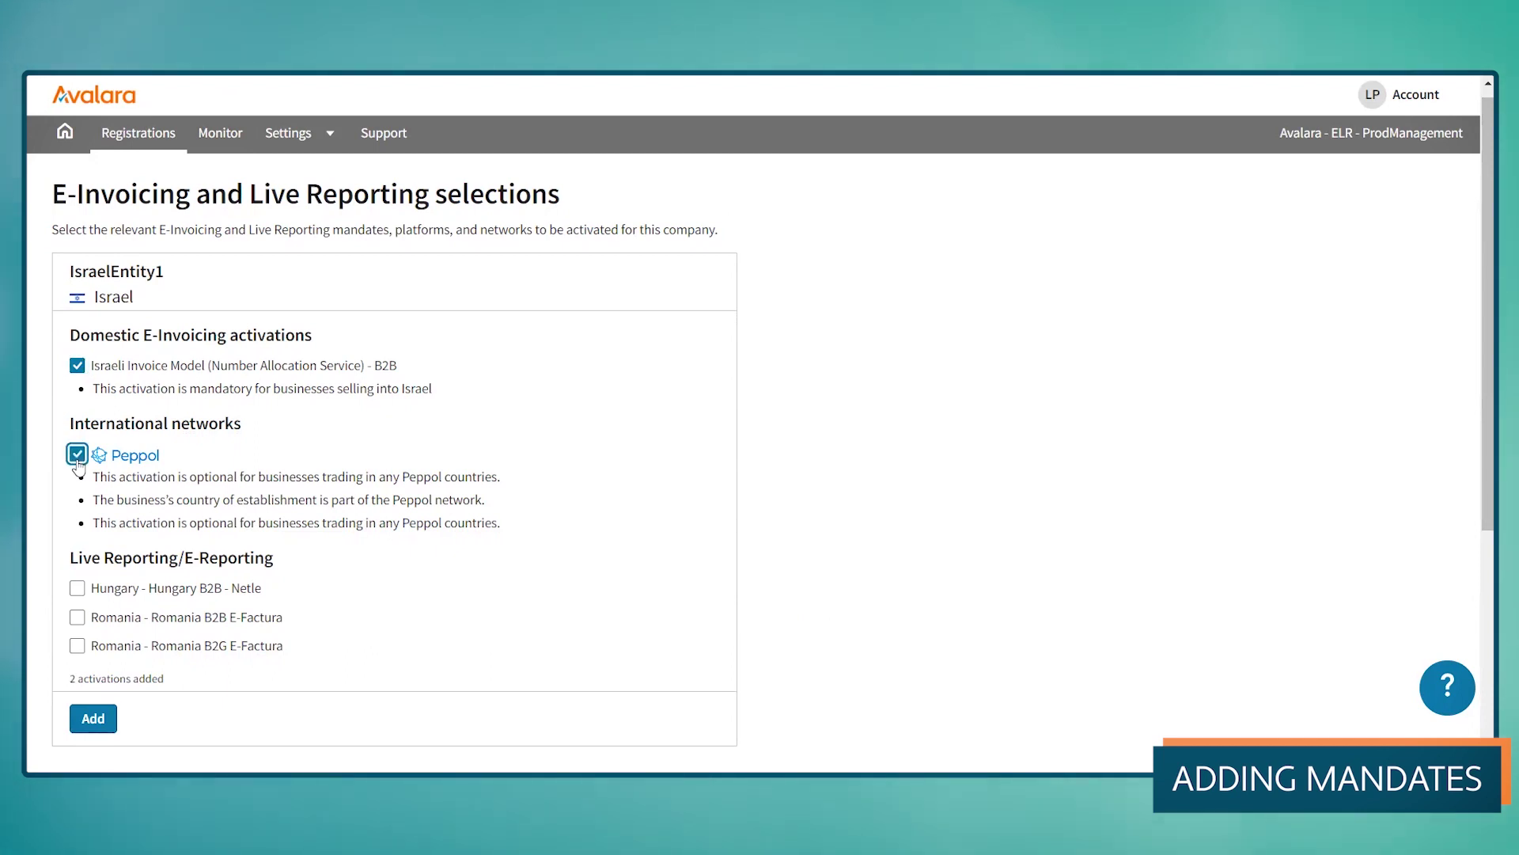
{"action": "left_click", "coordinate": [78, 617]}
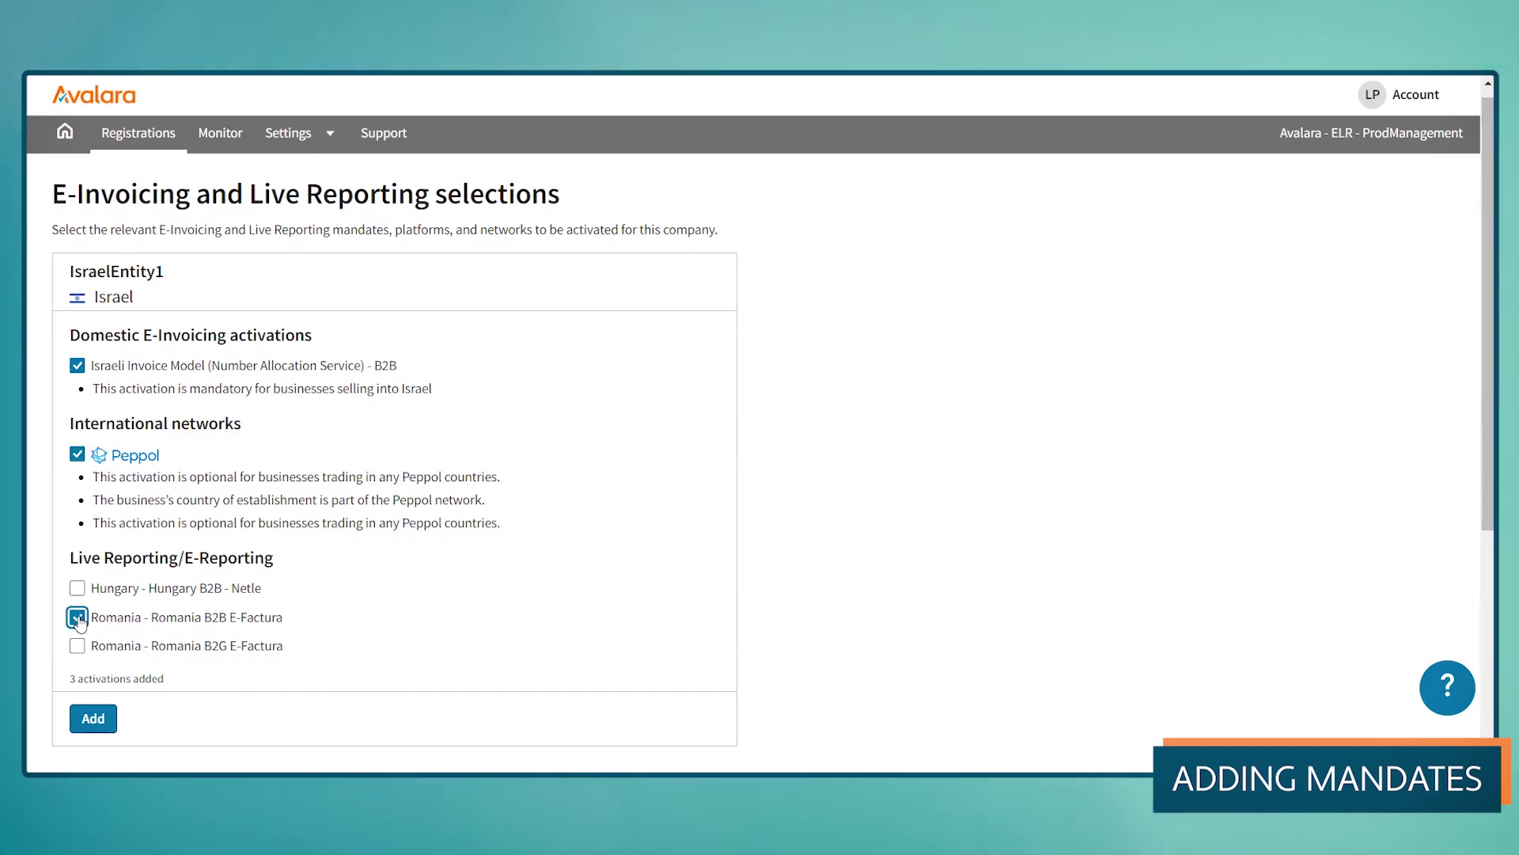
{"action": "left_click", "coordinate": [91, 719]}
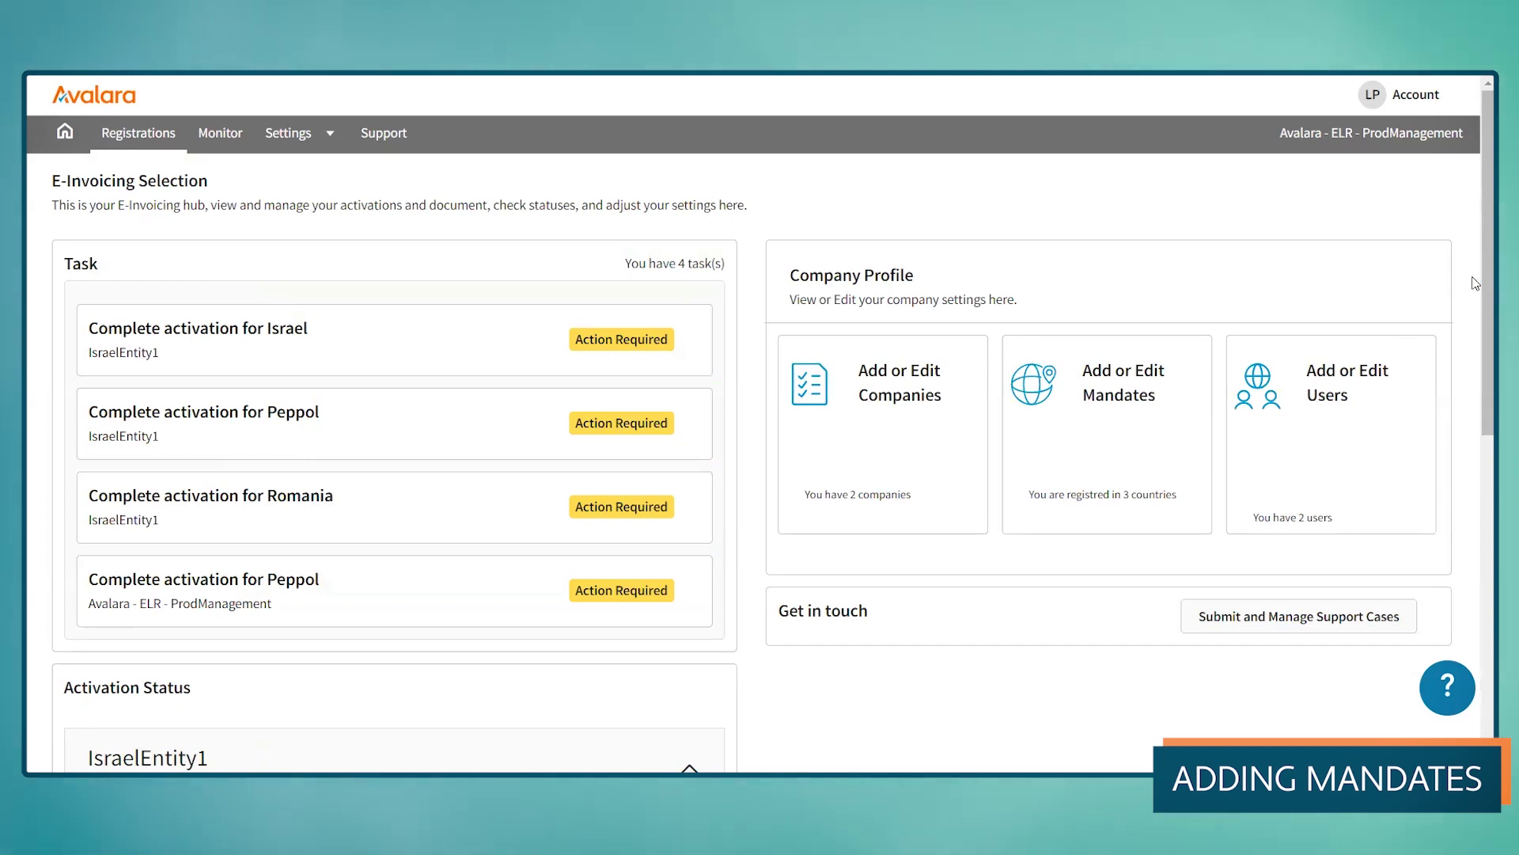
Step: Submit the VAT number on the Israel activation task and open its instructions in a new window
{"action": "left_click", "coordinate": [602, 347]}
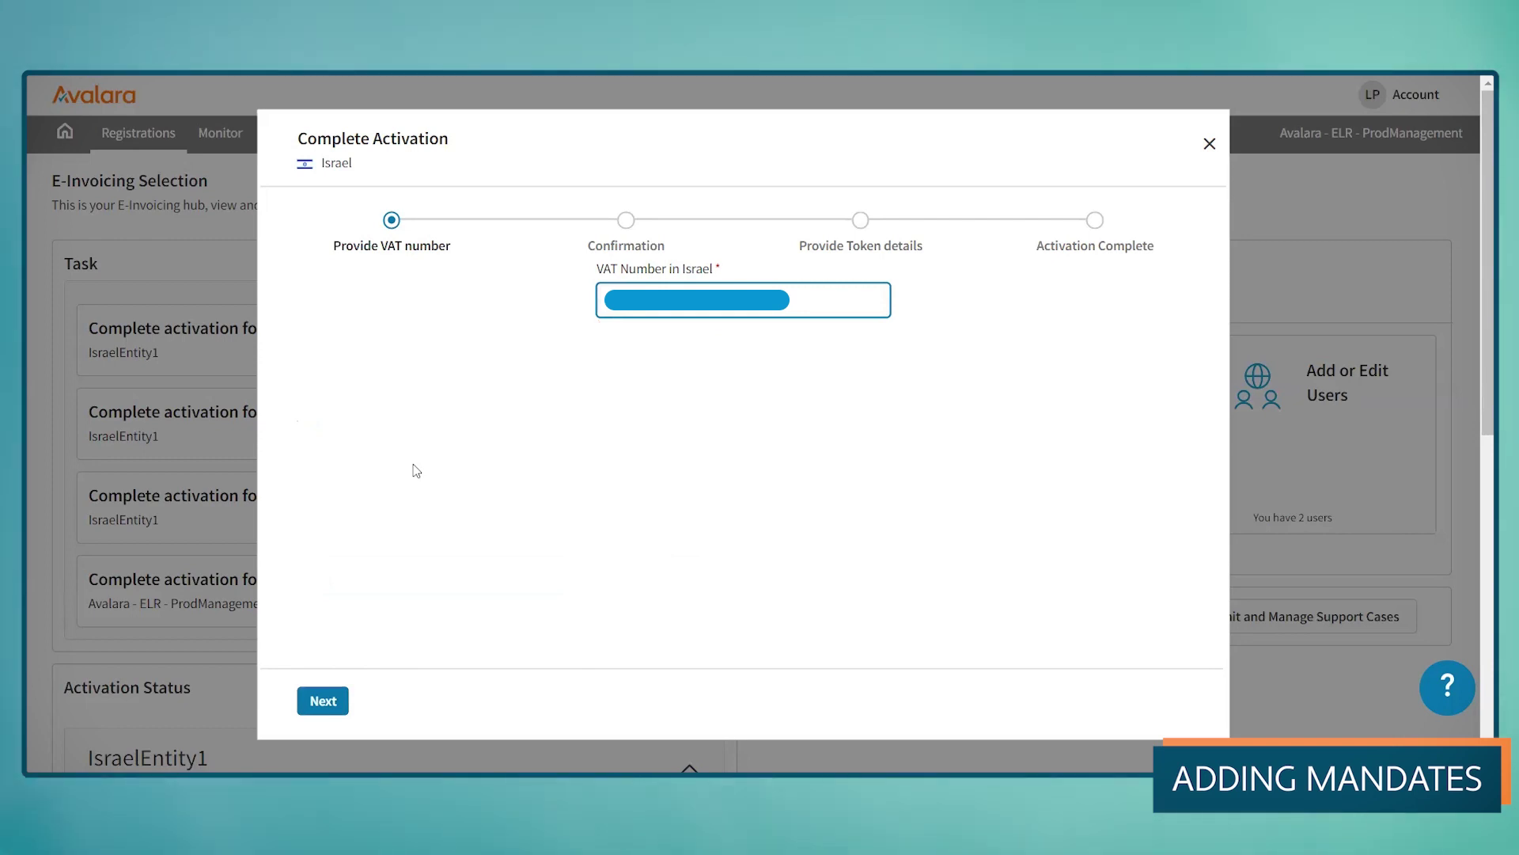
{"action": "left_click", "coordinate": [323, 701]}
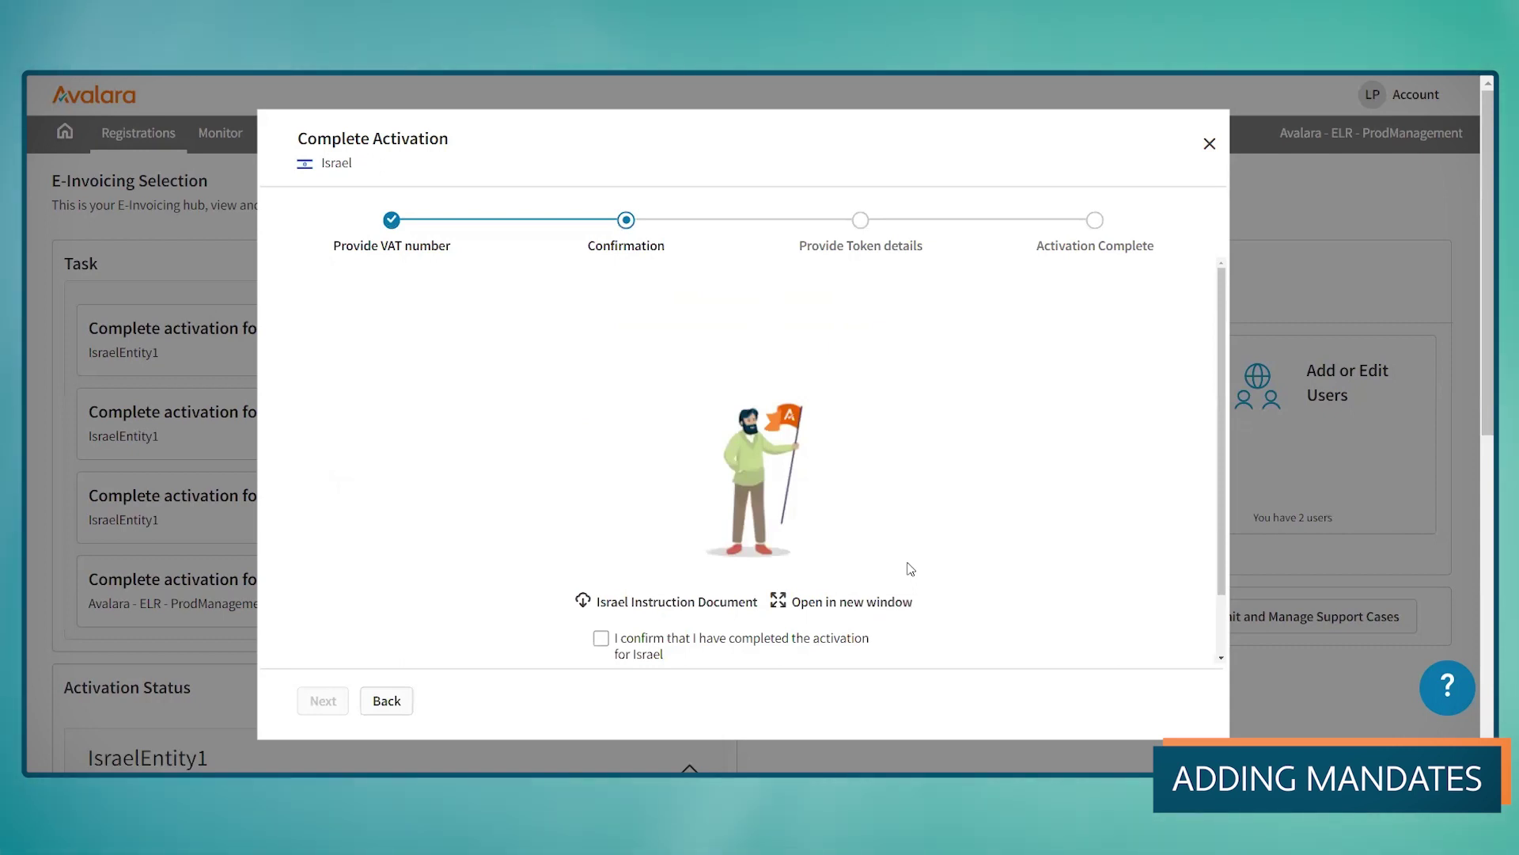
{"action": "left_click", "coordinate": [866, 605]}
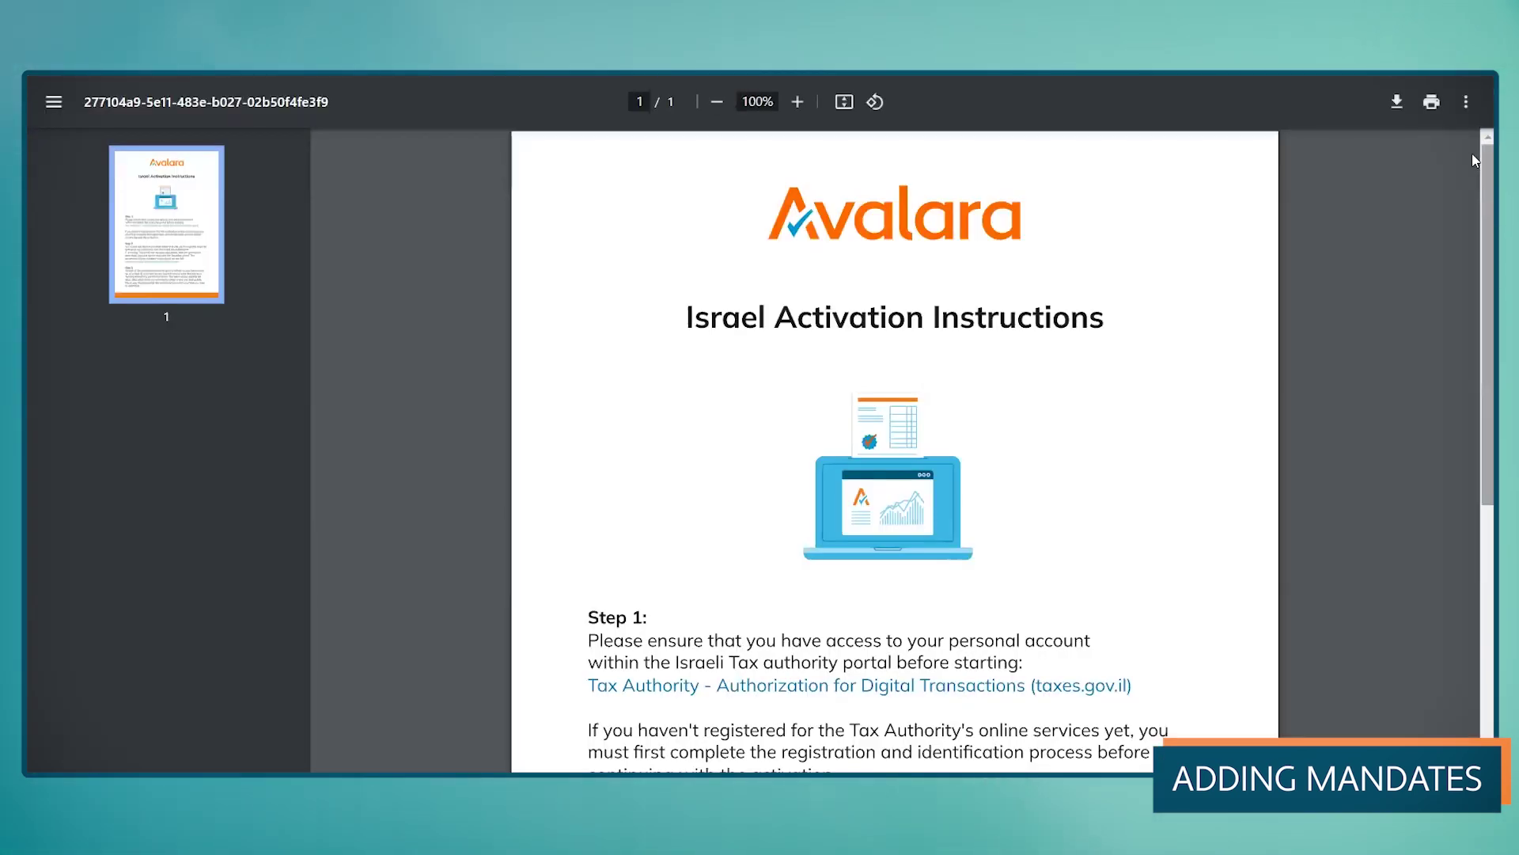
{"action": "mouse_move", "coordinate": [1473, 153]}
{"action": "left_mouse_down"}
{"action": "mouse_move", "coordinate": [1467, 446]}
{"action": "mouse_move", "coordinate": [1472, 155]}
{"action": "left_mouse_up"}
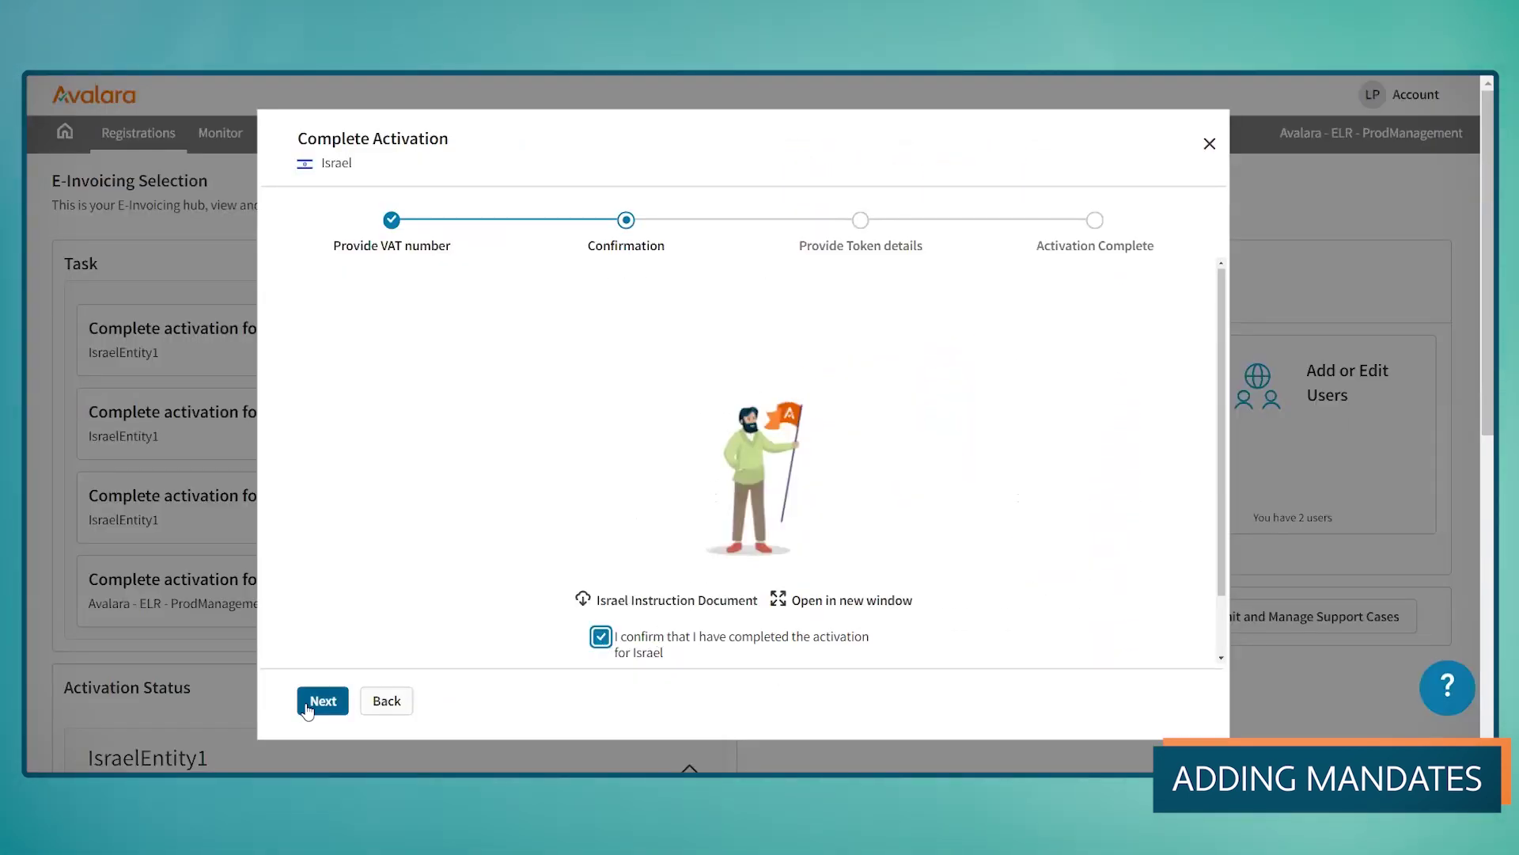
Step: Move the Israel activation past its confirmation step to the token details
{"action": "left_click", "coordinate": [310, 705]}
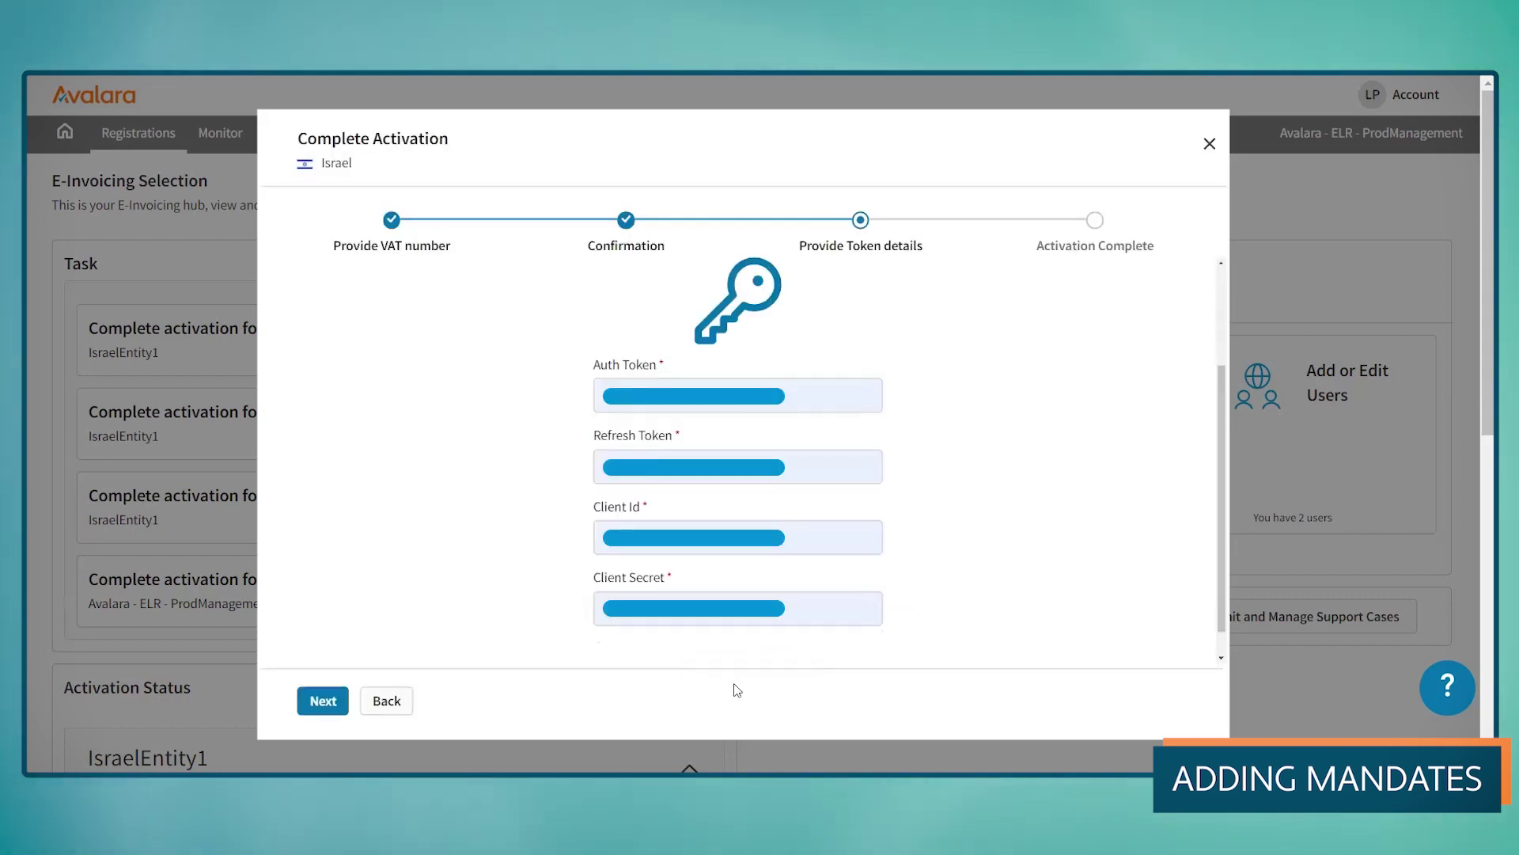
Step: Submit the Israel token details, close the completed activation, and view the documents monitor
{"action": "left_click", "coordinate": [333, 710]}
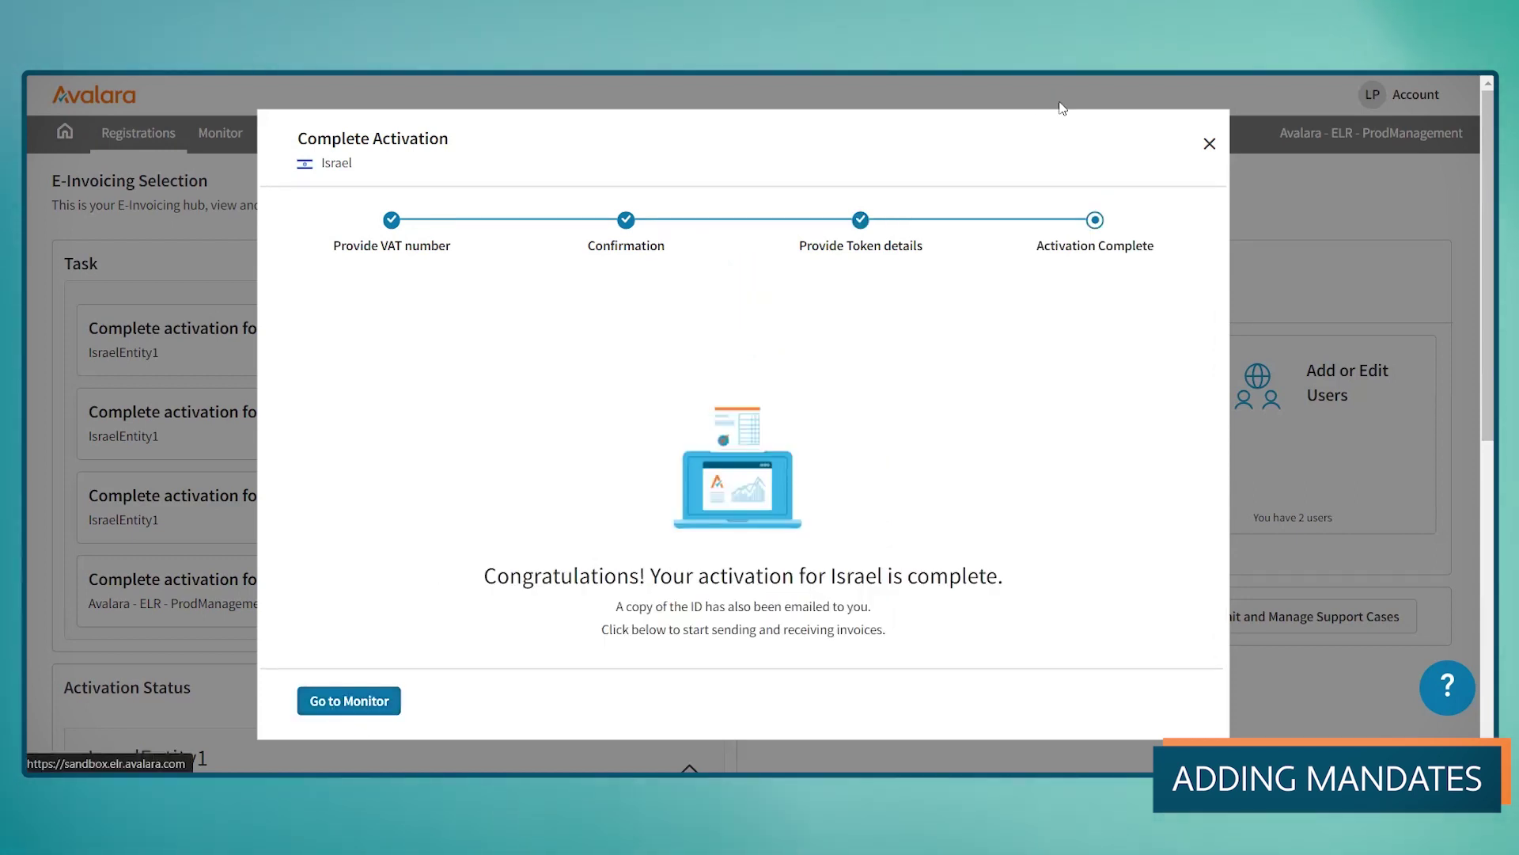
{"action": "left_click", "coordinate": [1210, 145]}
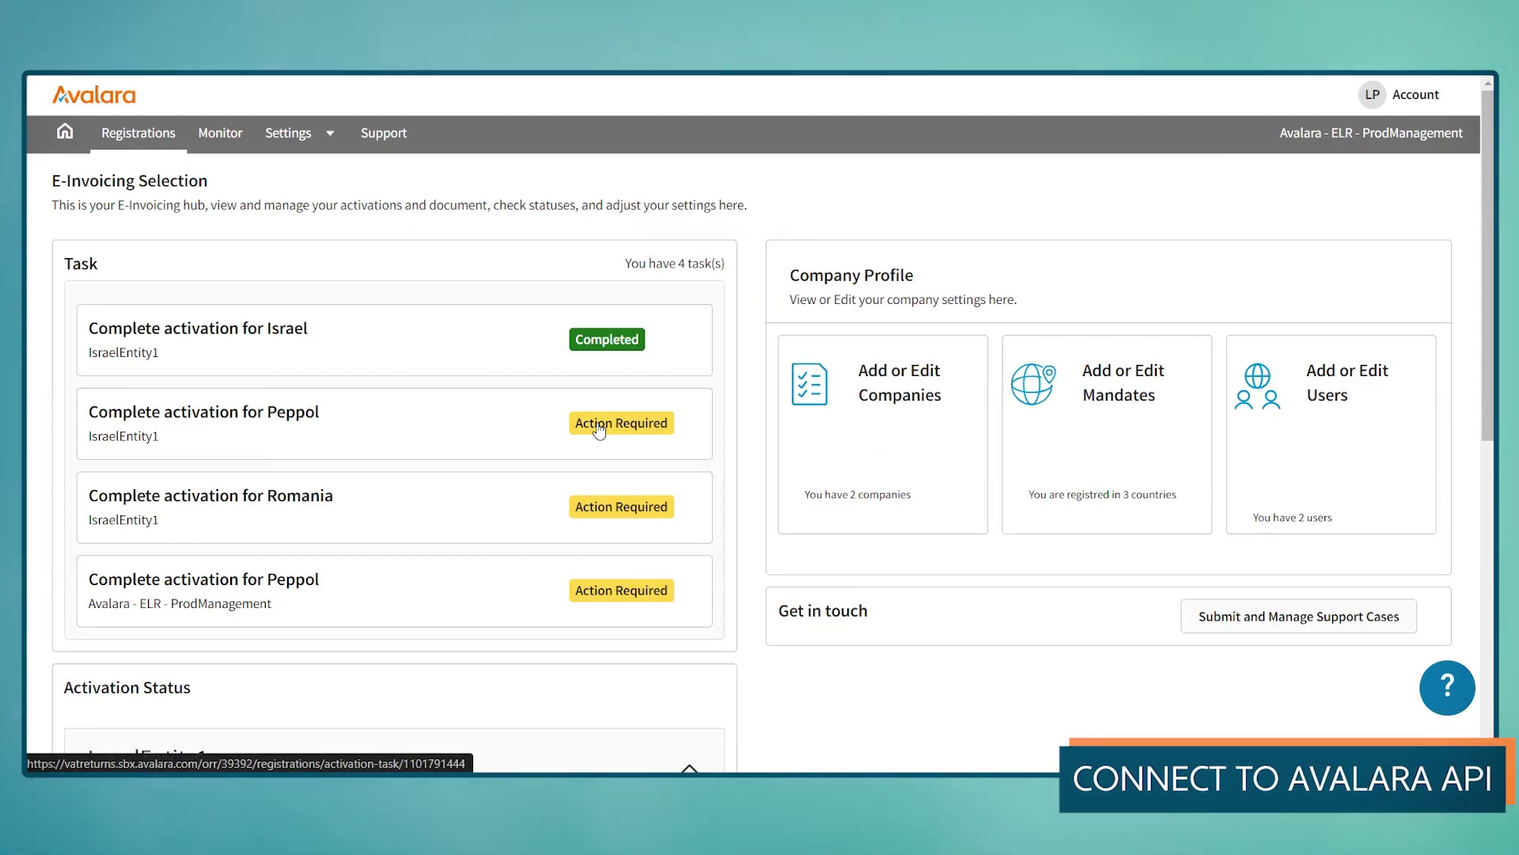
{"action": "left_click", "coordinate": [222, 135]}
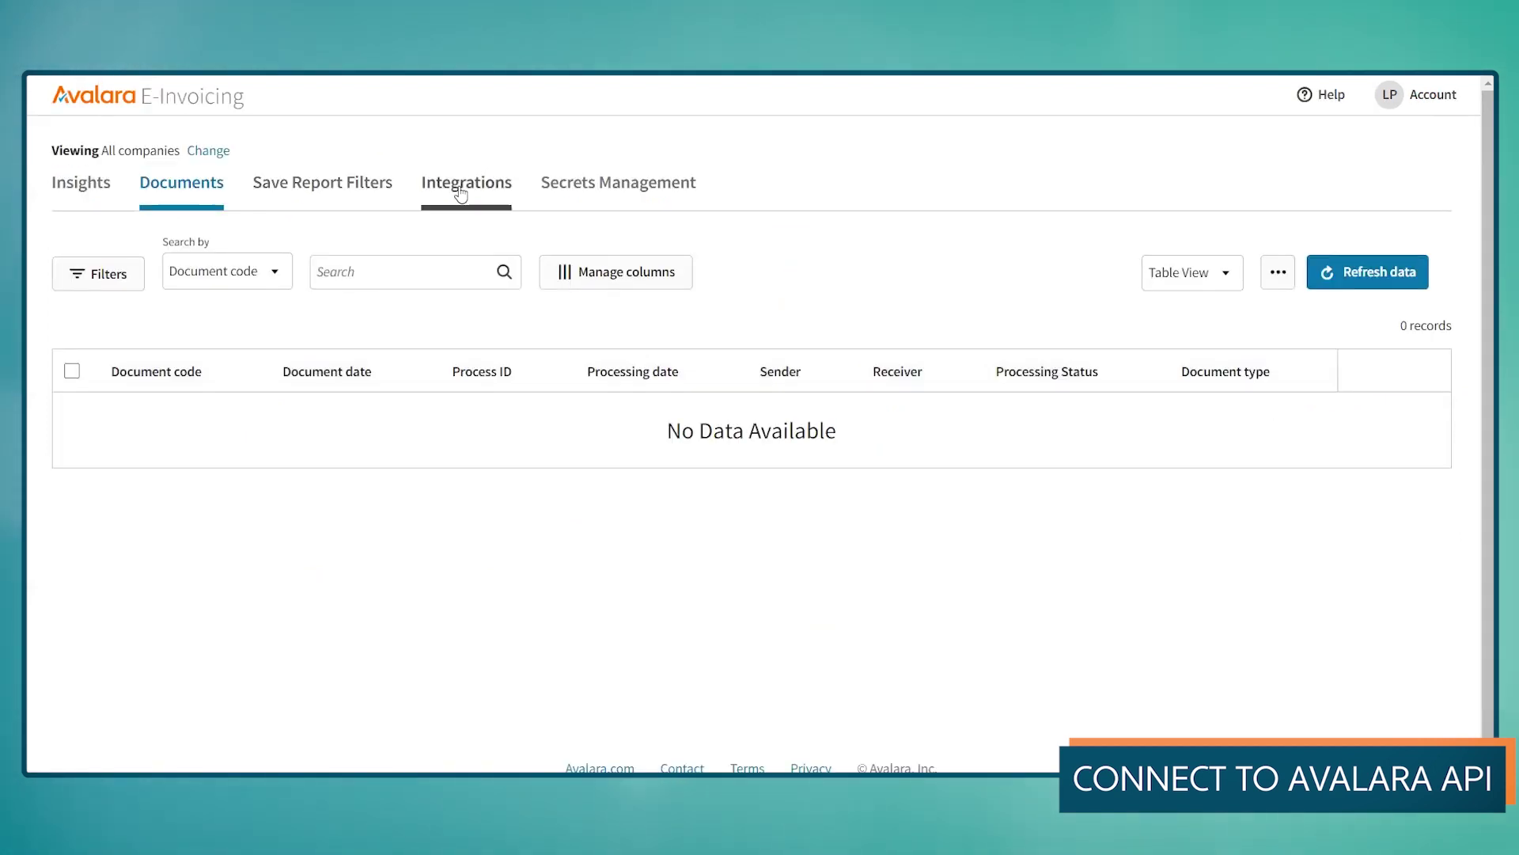
Step: Generate a new API key and secret for the integration, acknowledging the old key's deactivation
{"action": "left_click", "coordinate": [452, 184]}
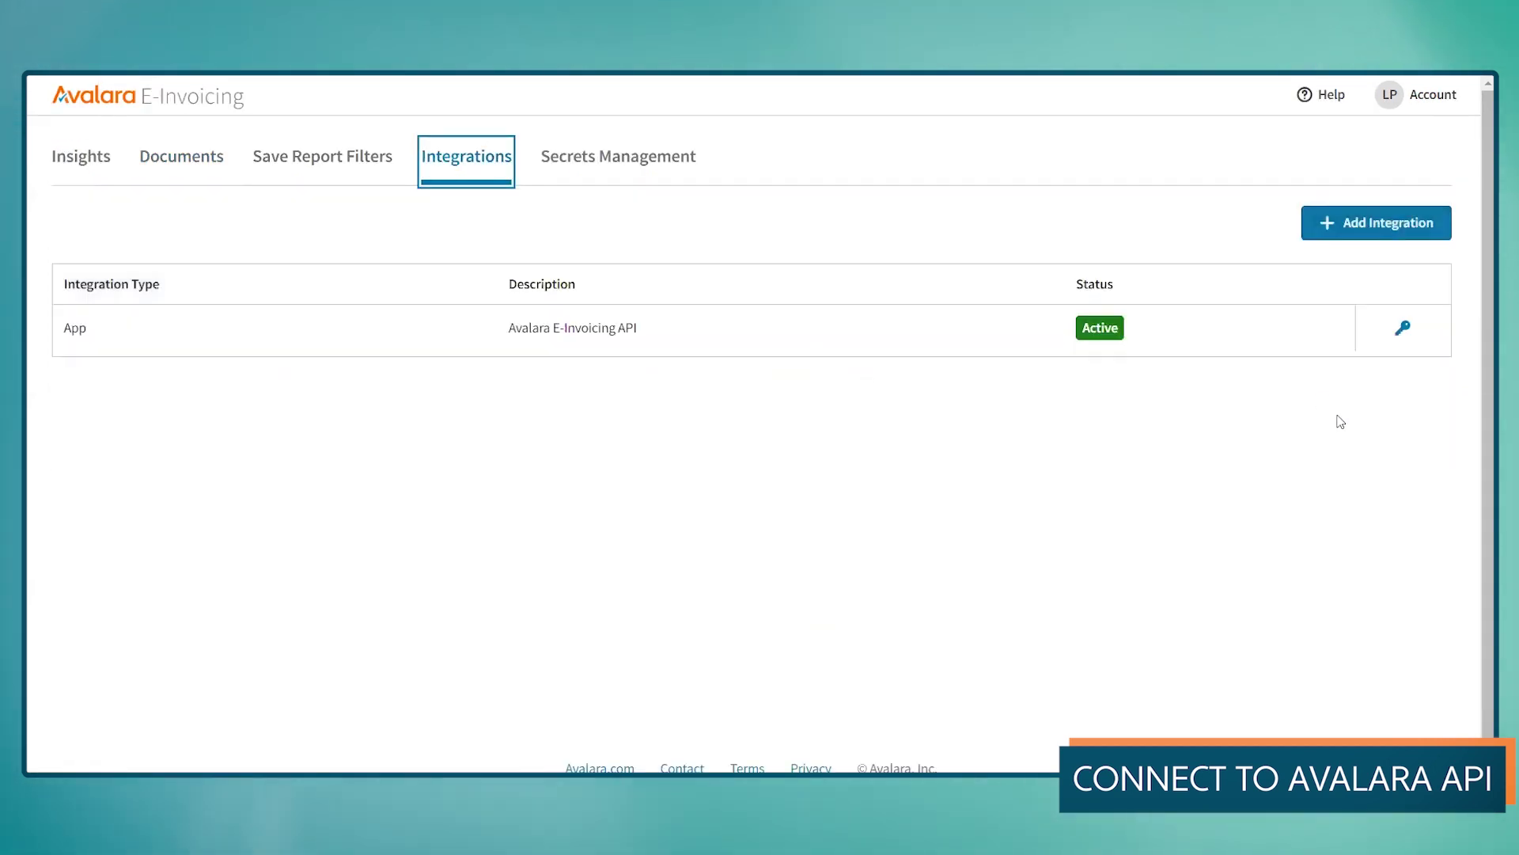
{"action": "left_click", "coordinate": [1406, 428]}
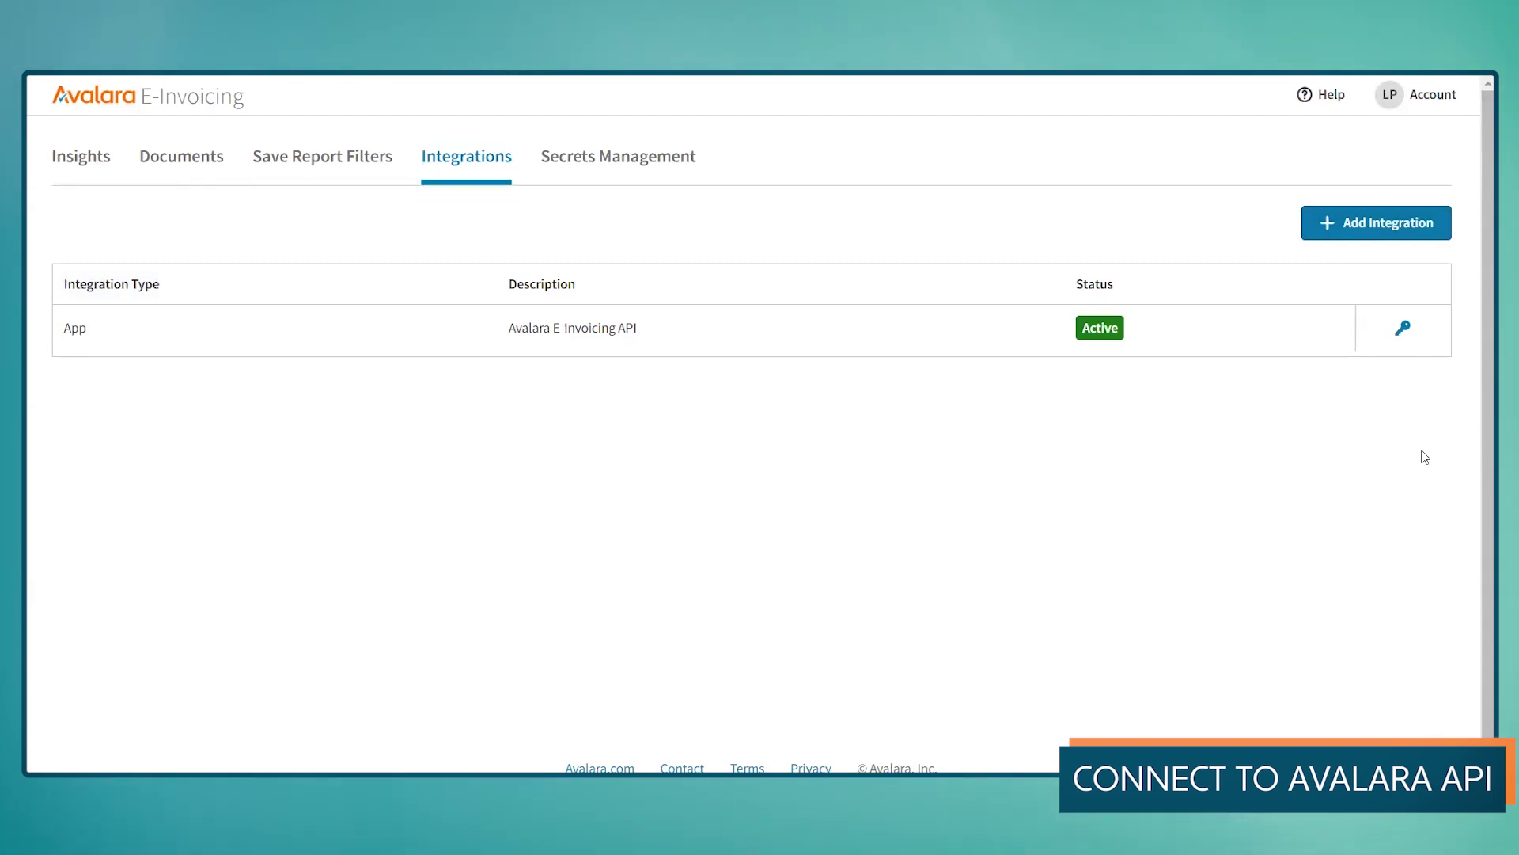
{"action": "left_click", "coordinate": [1405, 327]}
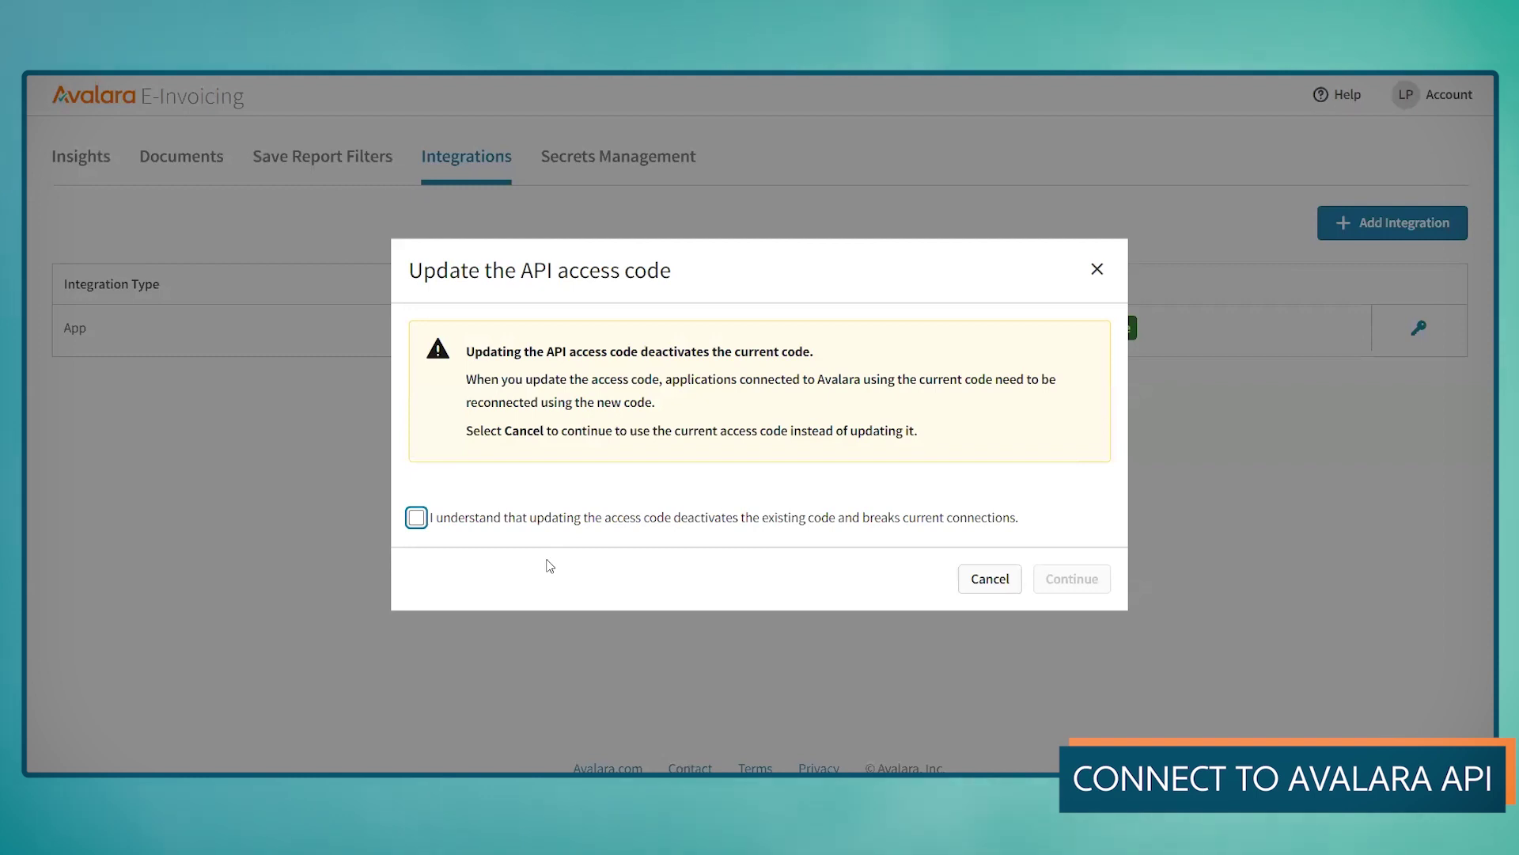
{"action": "key", "text": "space"}
{"action": "left_click", "coordinate": [1062, 582]}
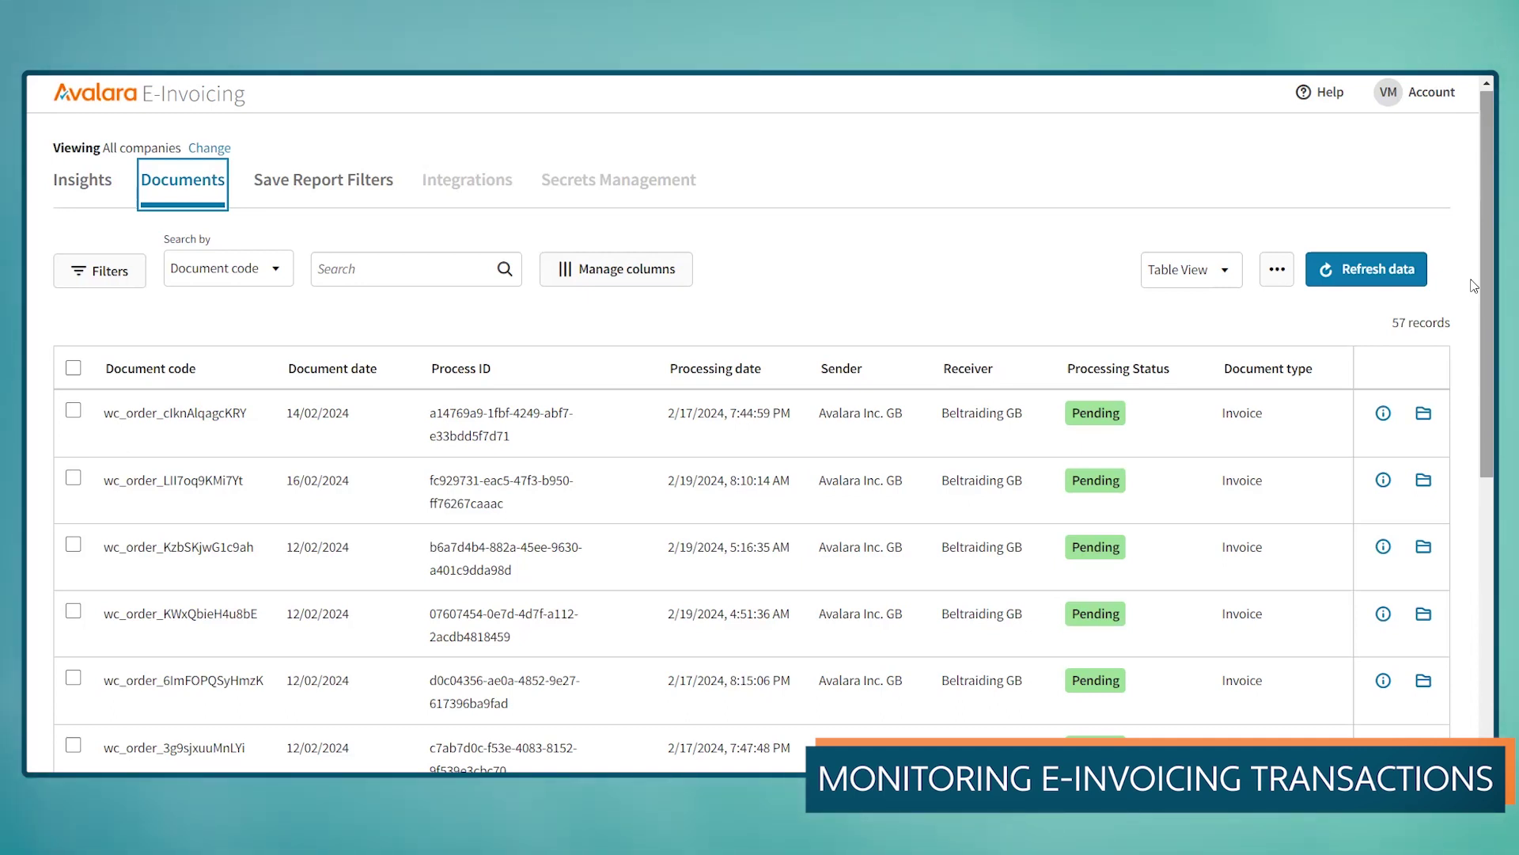
{"action": "scroll", "coordinate": [1472, 297], "scroll_direction": "down", "scroll_amount": 1}
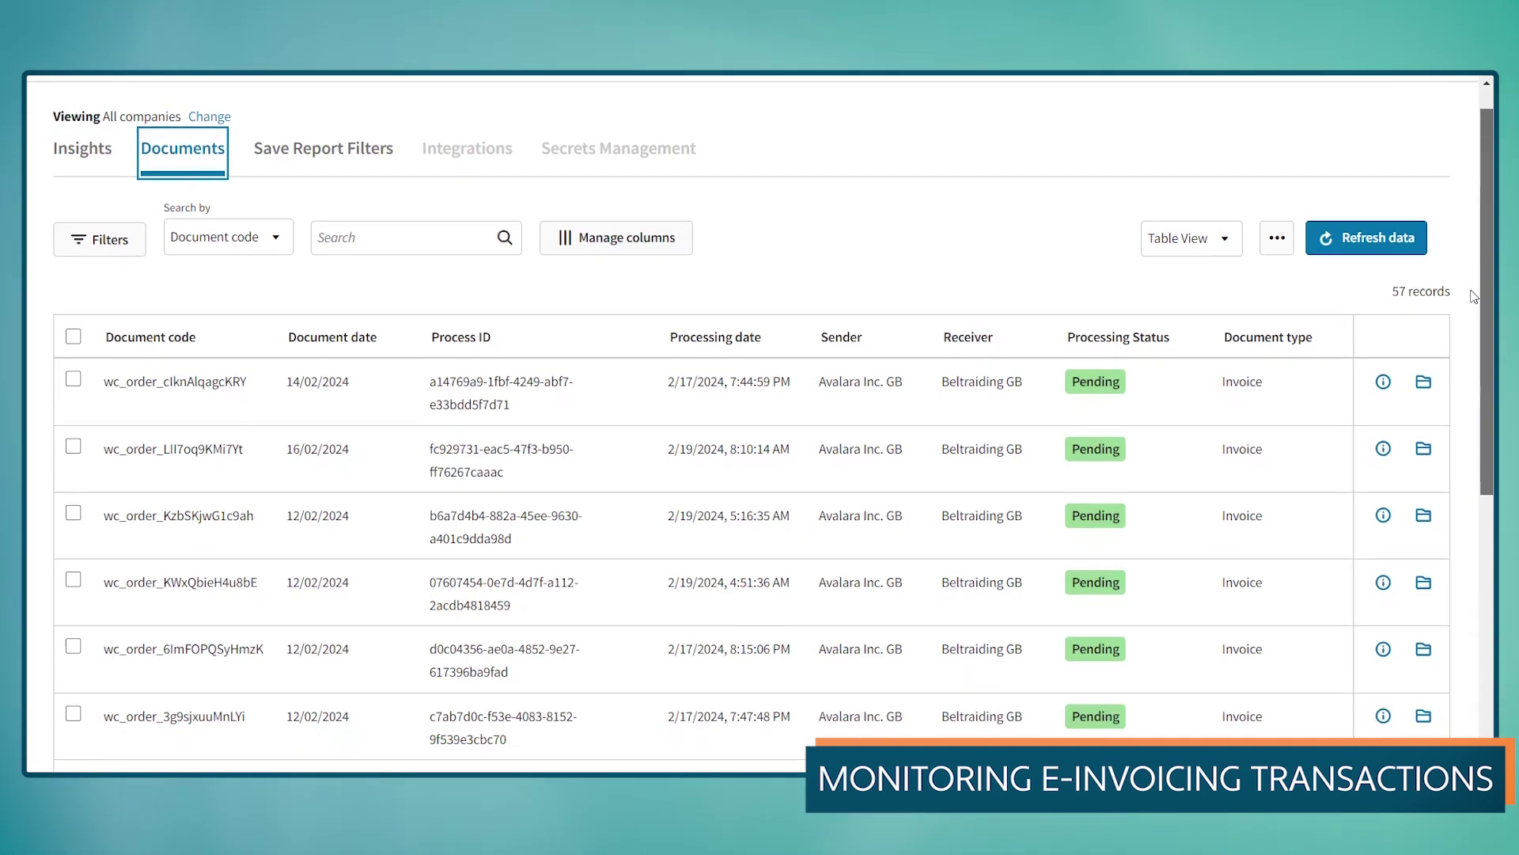
{"action": "scroll", "coordinate": [1472, 356], "scroll_direction": "down", "scroll_amount": 2}
{"action": "scroll", "coordinate": [1472, 429], "scroll_direction": "down", "scroll_amount": 2}
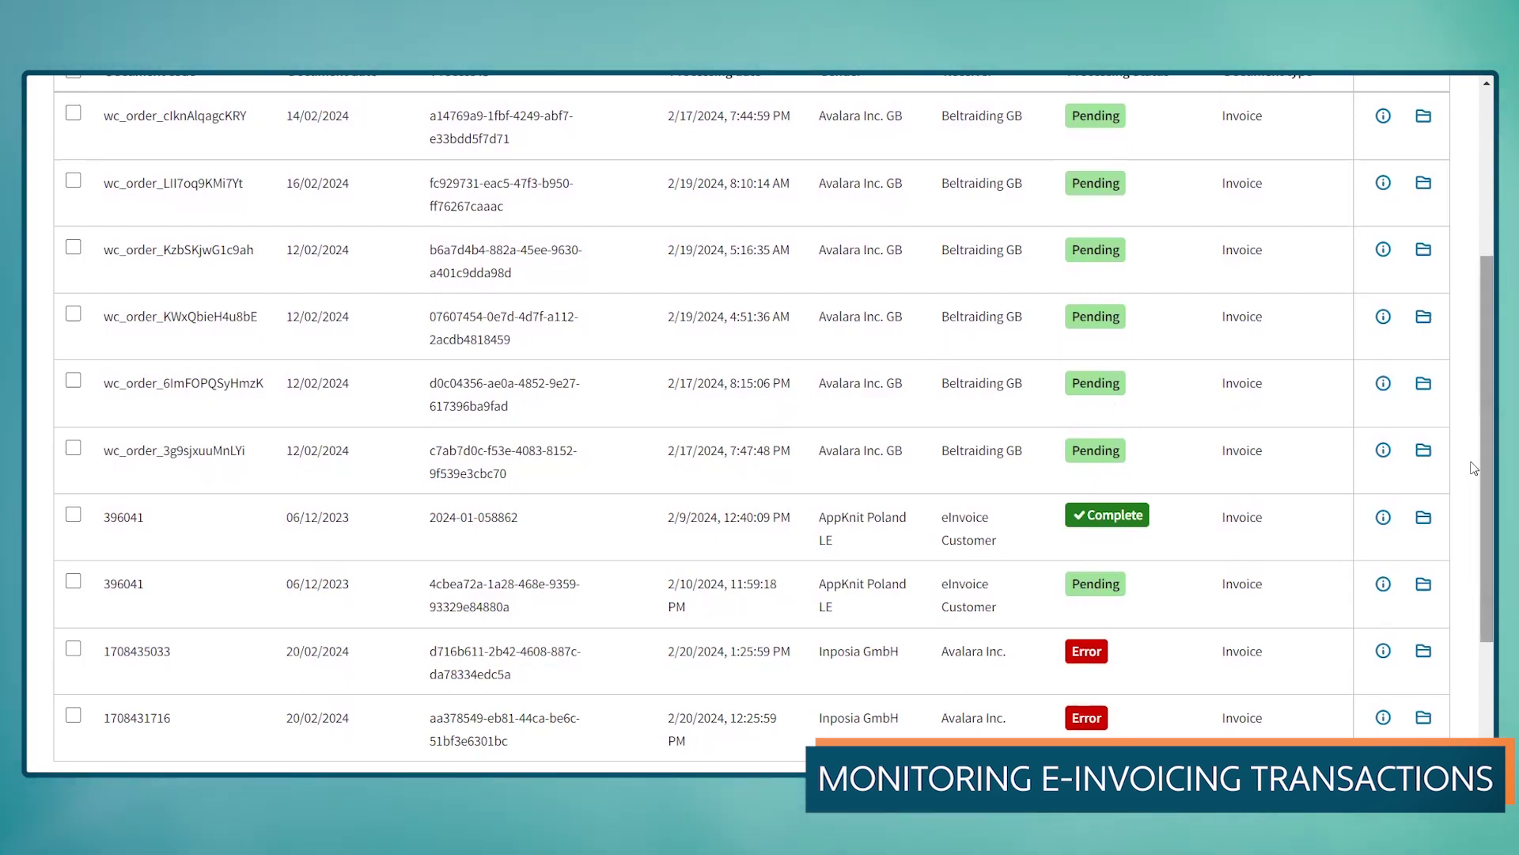
{"action": "scroll", "coordinate": [1472, 536], "scroll_direction": "down", "scroll_amount": 2}
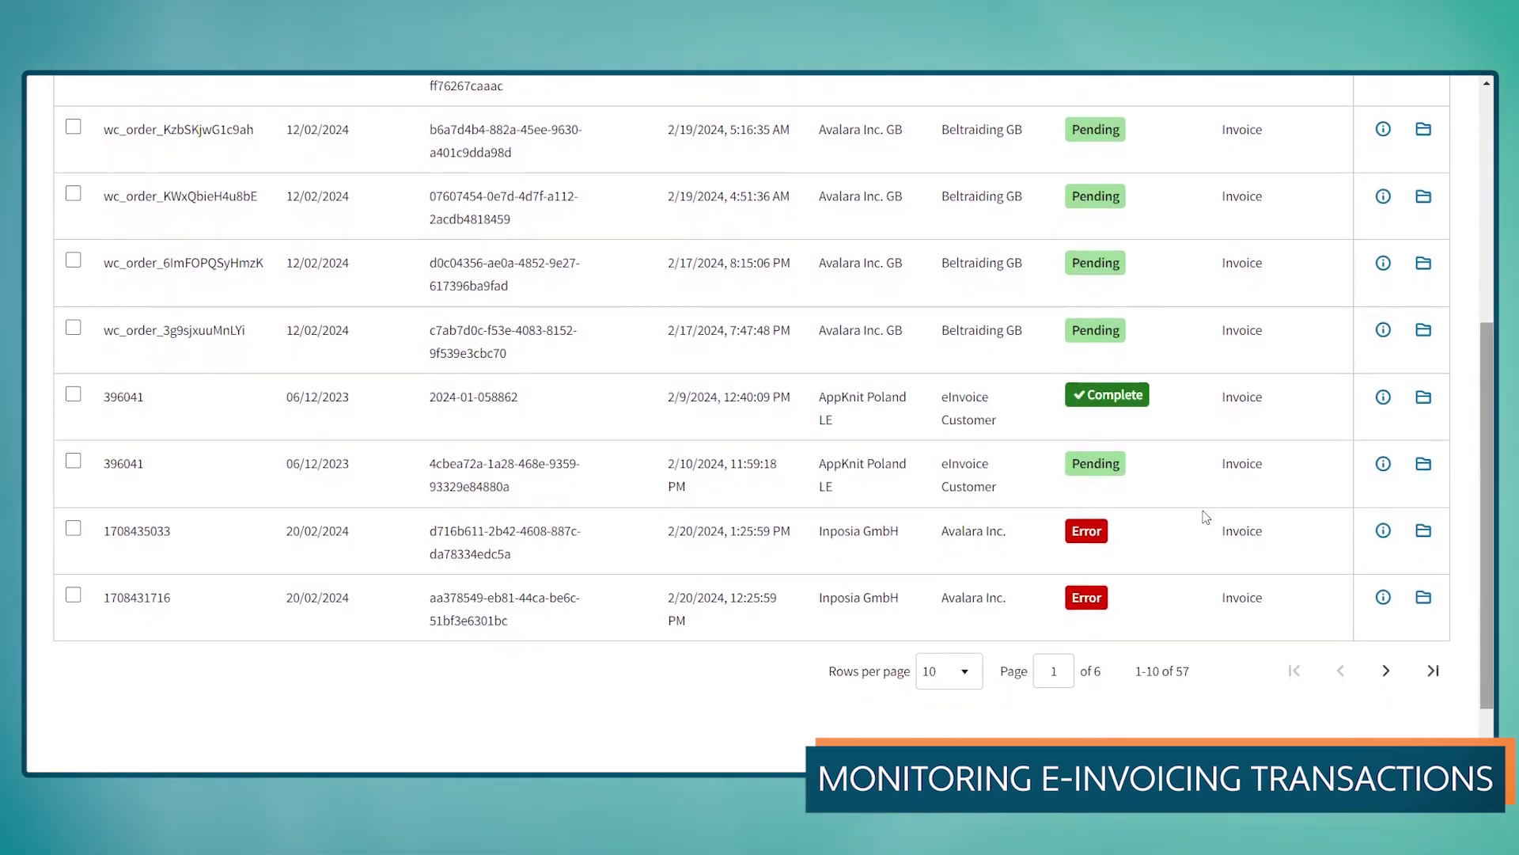
{"action": "mouse_move", "coordinate": [1423, 450]}
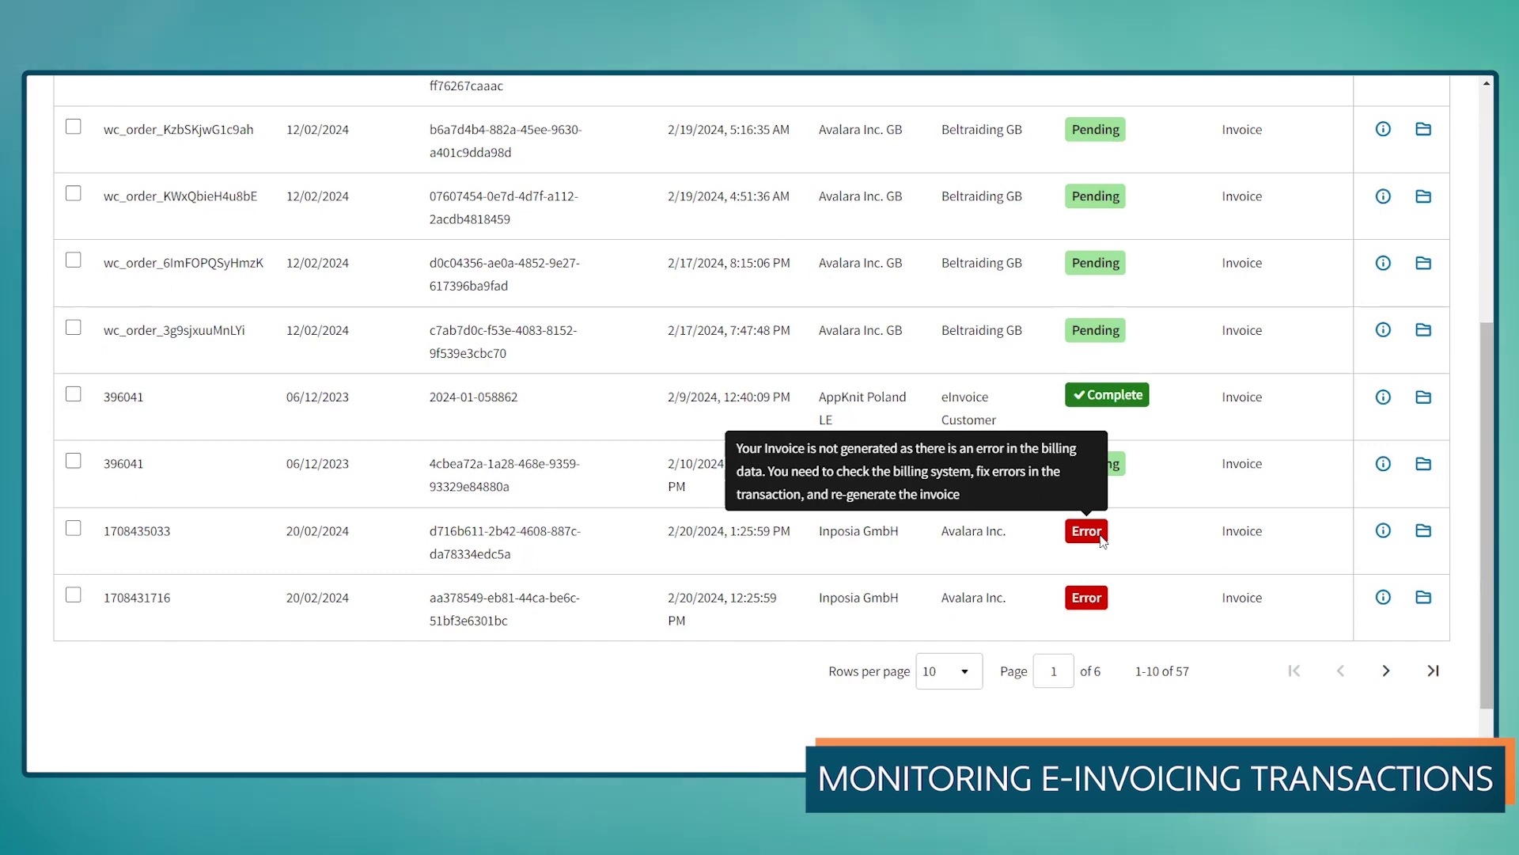
{"action": "left_click", "coordinate": [1426, 334]}
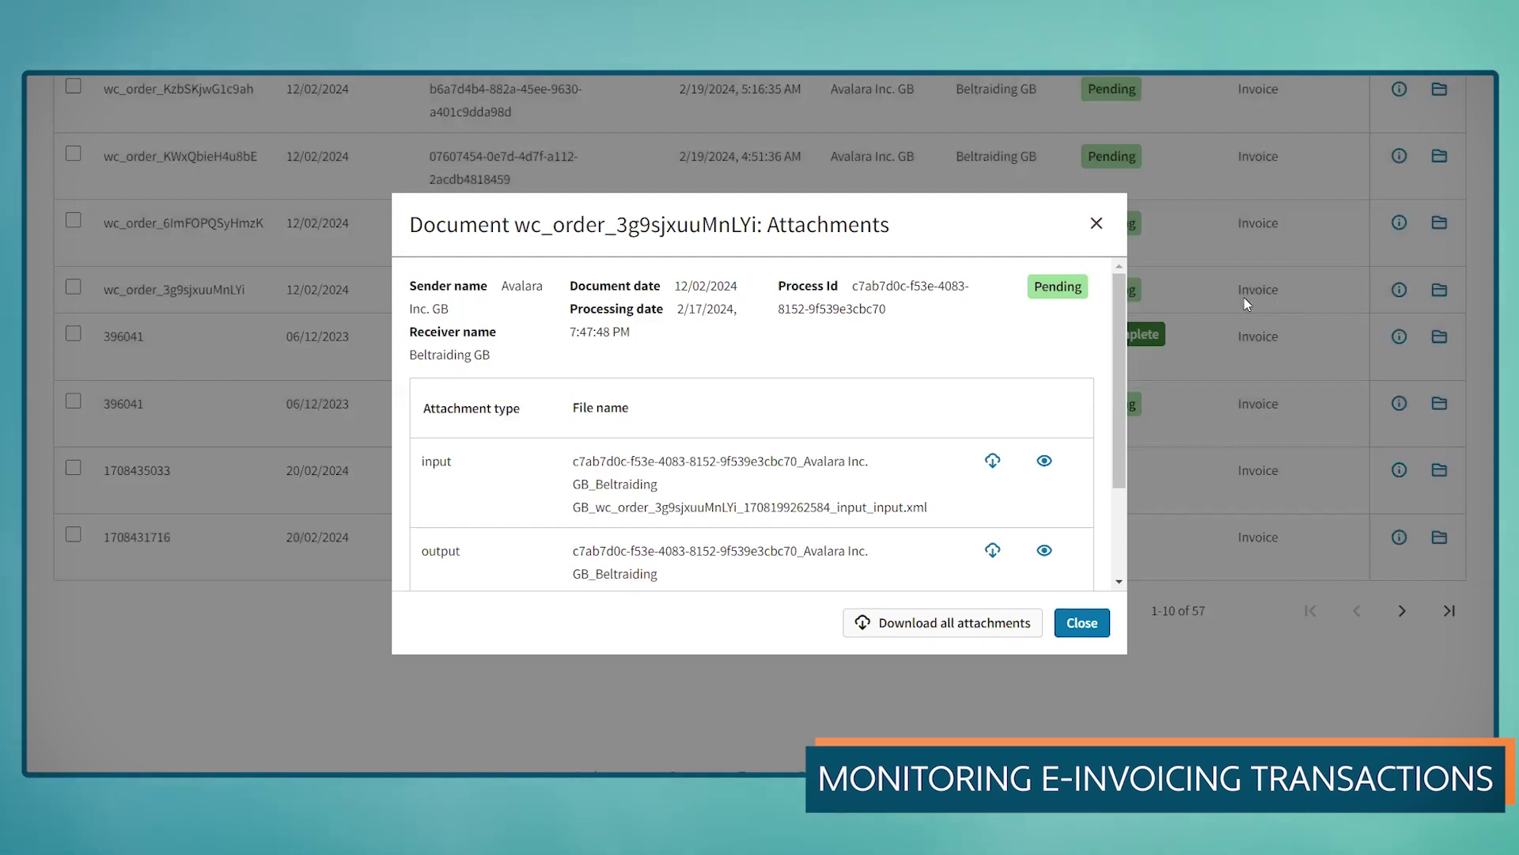
{"action": "scroll", "coordinate": [1127, 330], "scroll_direction": "down", "scroll_amount": 3}
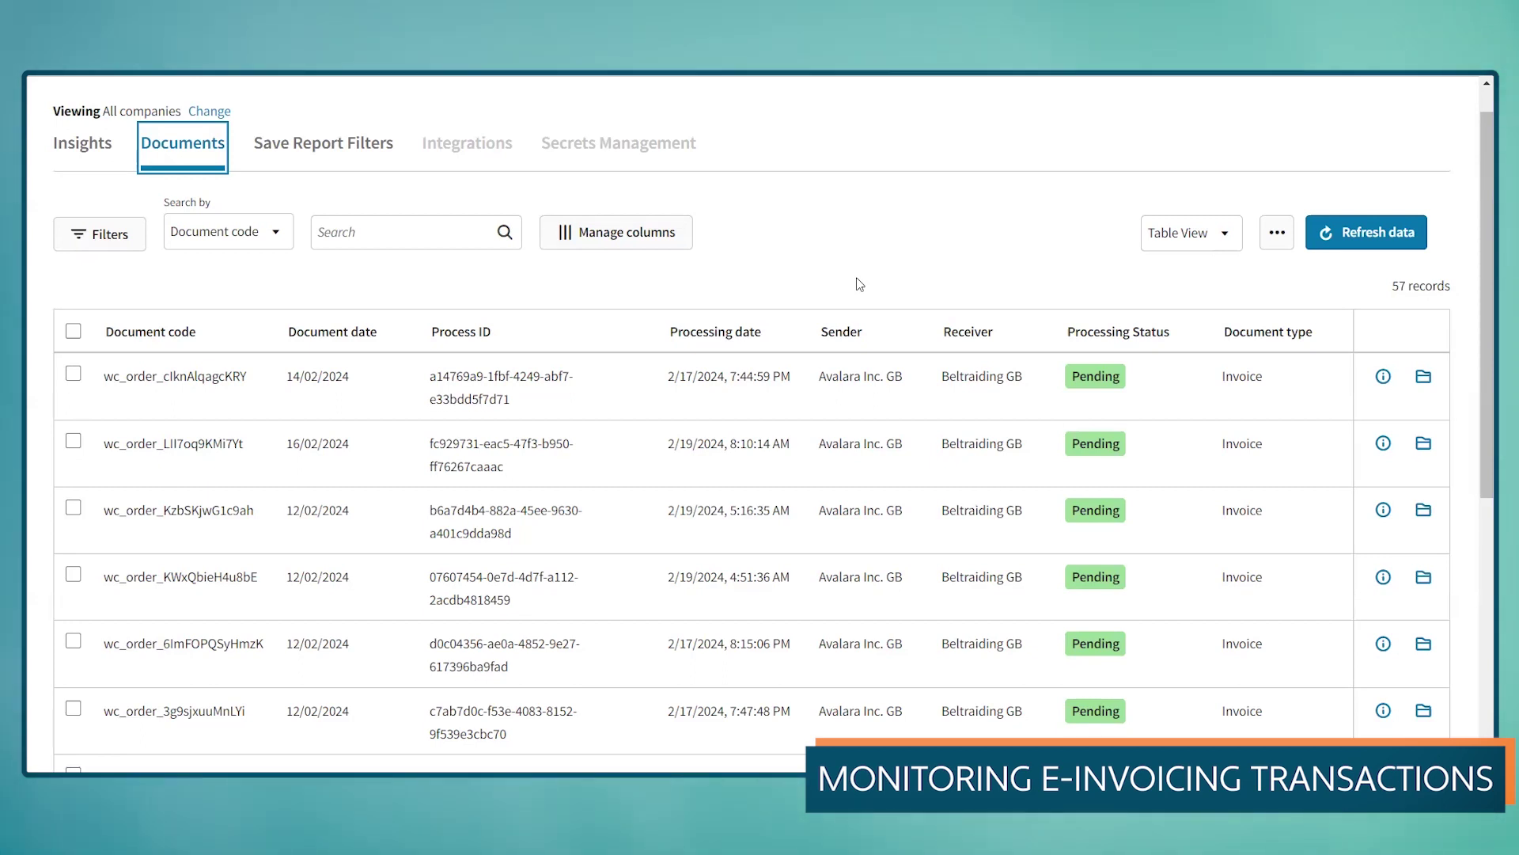
{"action": "left_click", "coordinate": [101, 158]}
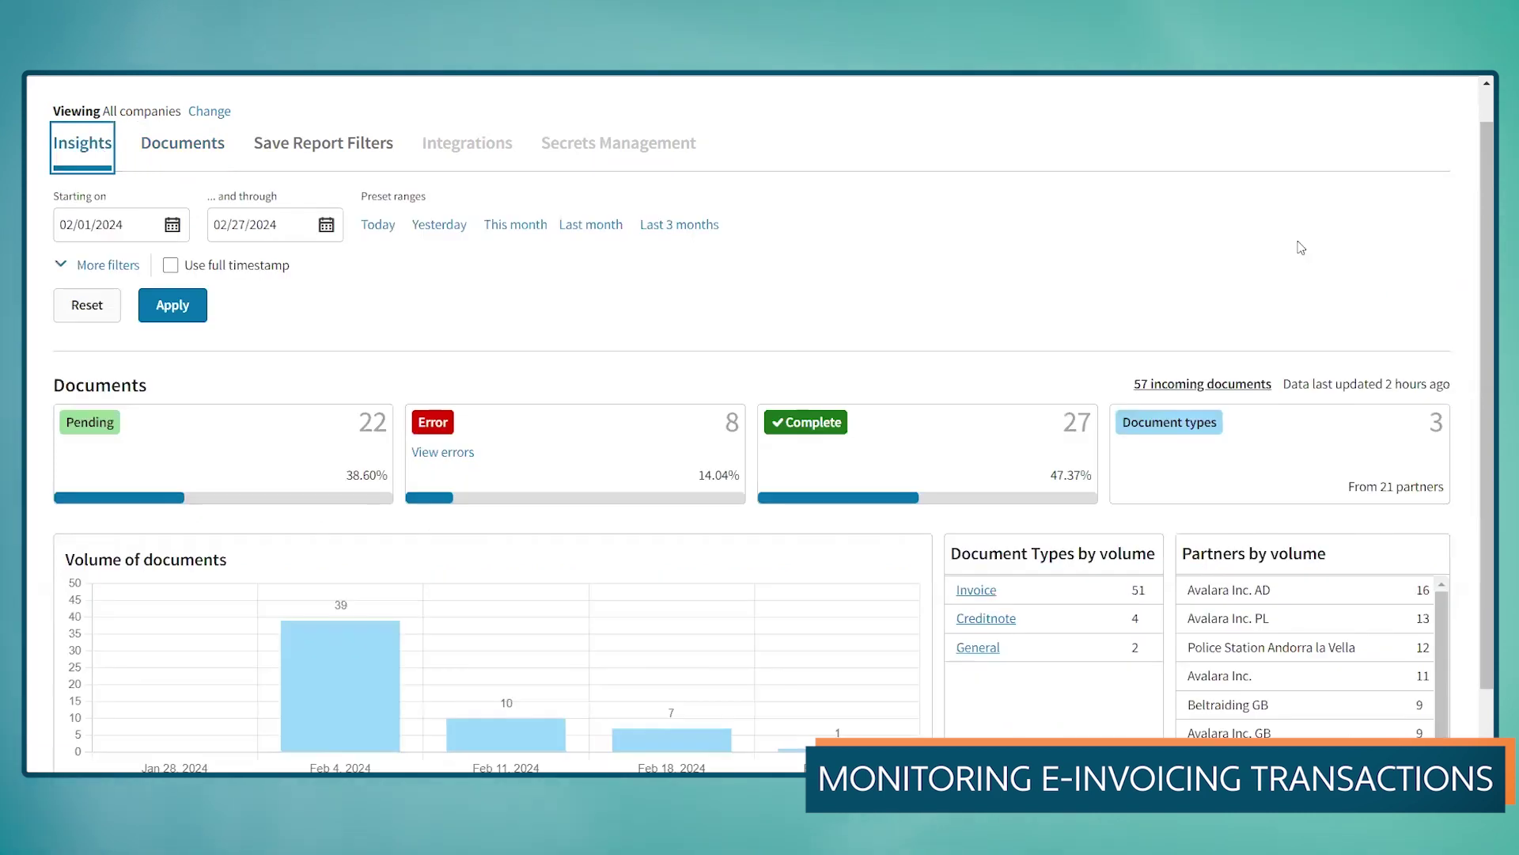
{"action": "scroll", "coordinate": [1472, 231], "scroll_direction": "down", "scroll_amount": 2}
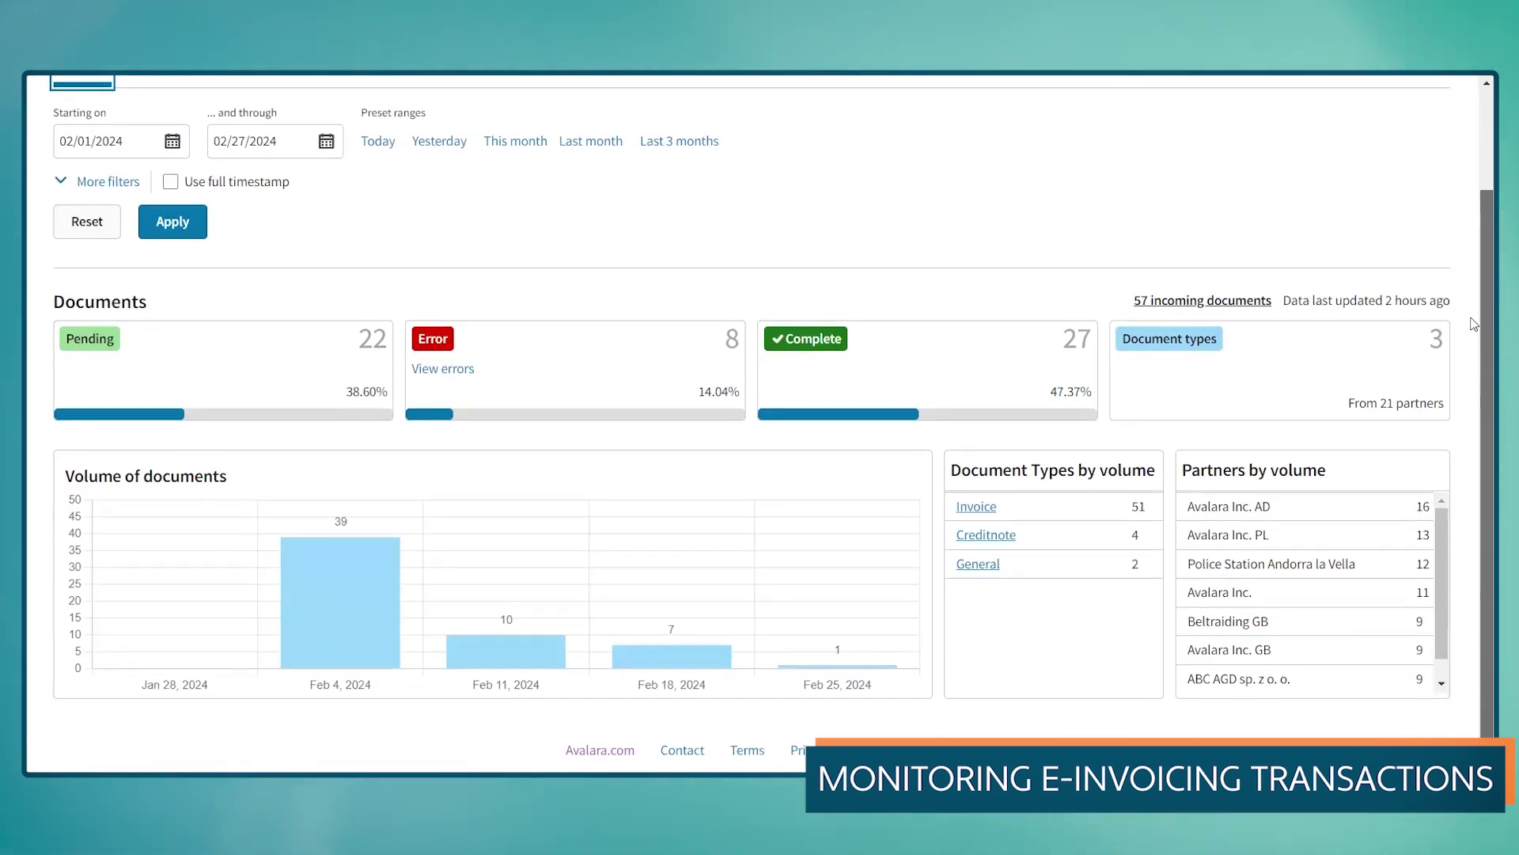
{"action": "scroll", "coordinate": [1472, 311], "scroll_direction": "up", "scroll_amount": 2}
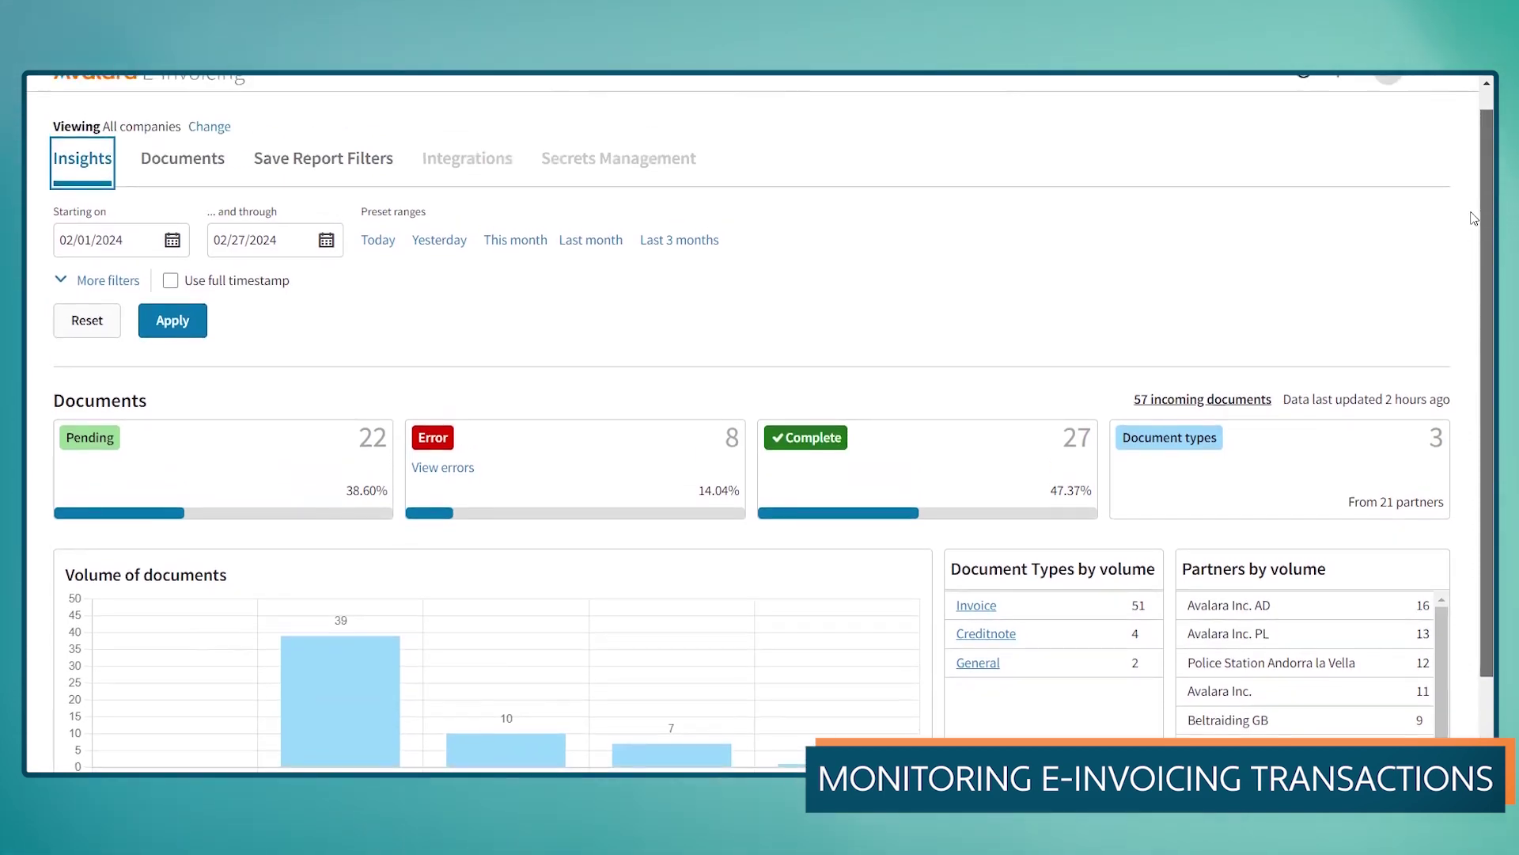
{"action": "left_click", "coordinate": [179, 160]}
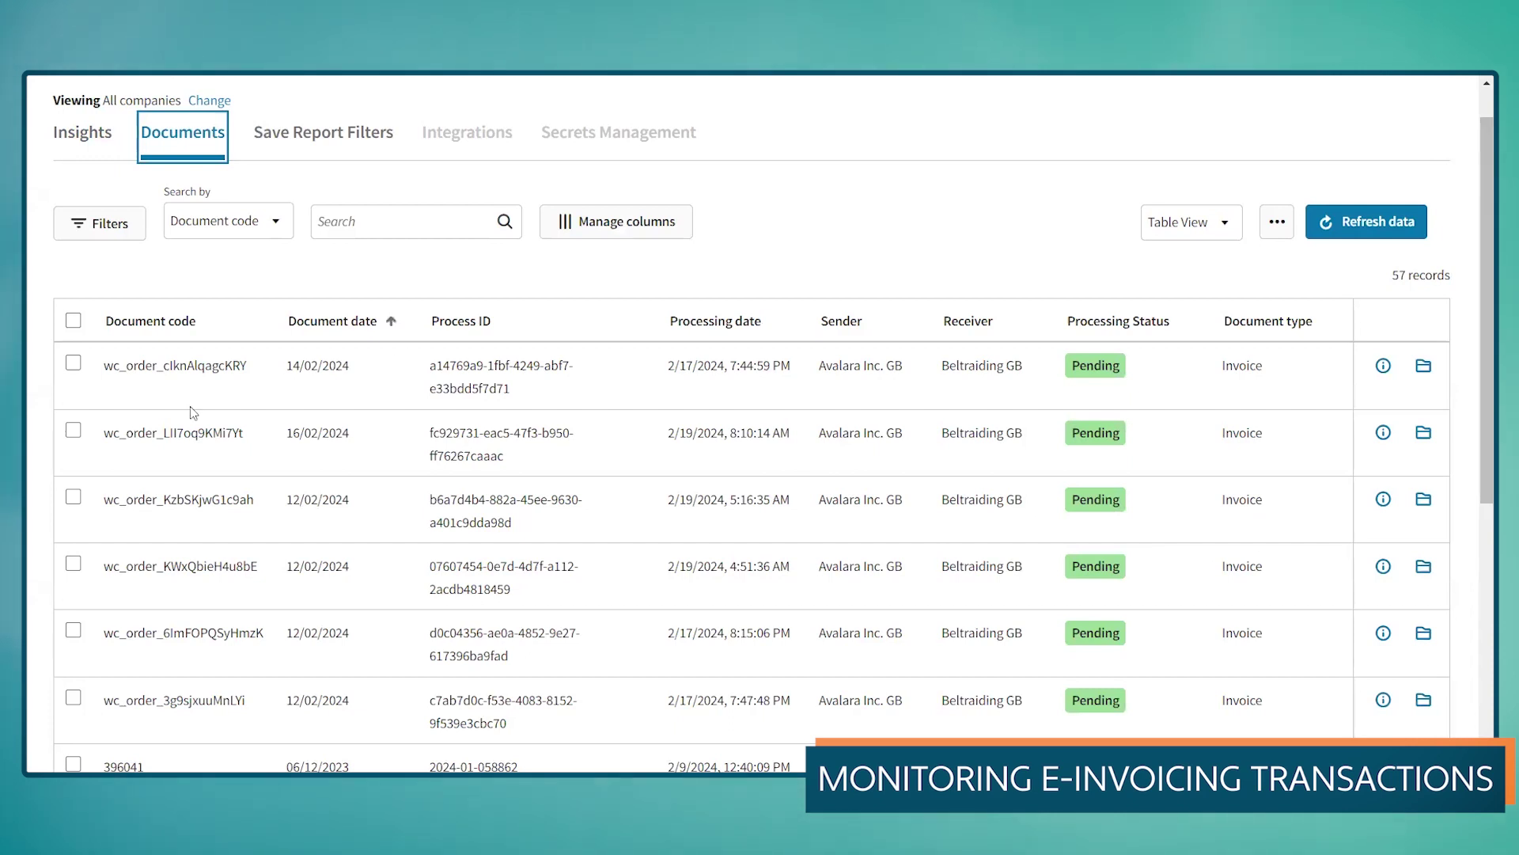
Step: Filter the documents to Processing status Error
{"action": "left_click", "coordinate": [120, 226]}
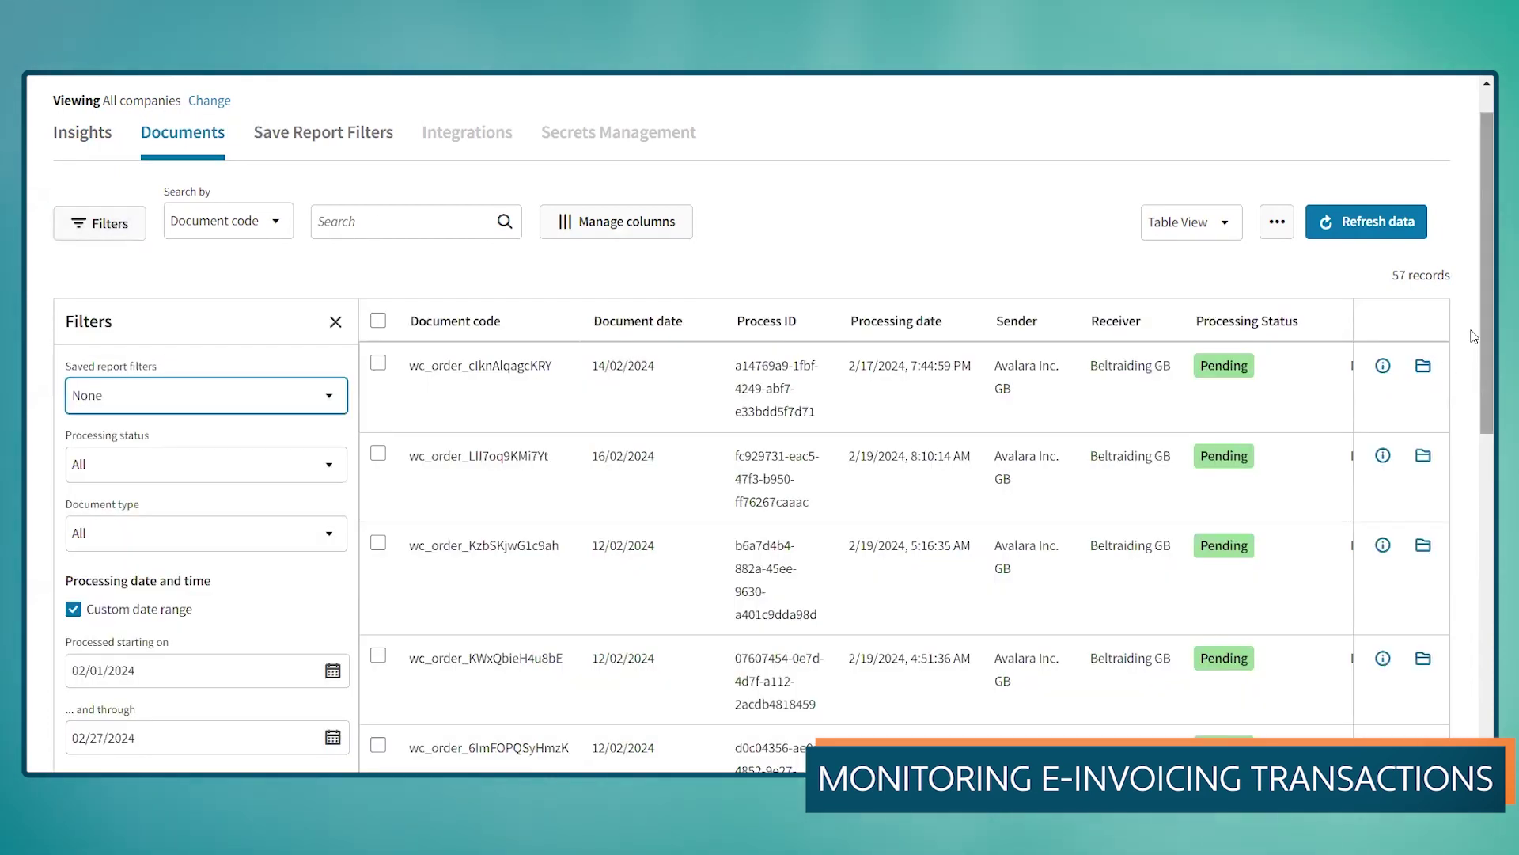
{"action": "scroll", "coordinate": [288, 356], "scroll_direction": "down", "scroll_amount": 2}
{"action": "left_click", "coordinate": [289, 354]}
{"action": "left_click", "coordinate": [168, 479]}
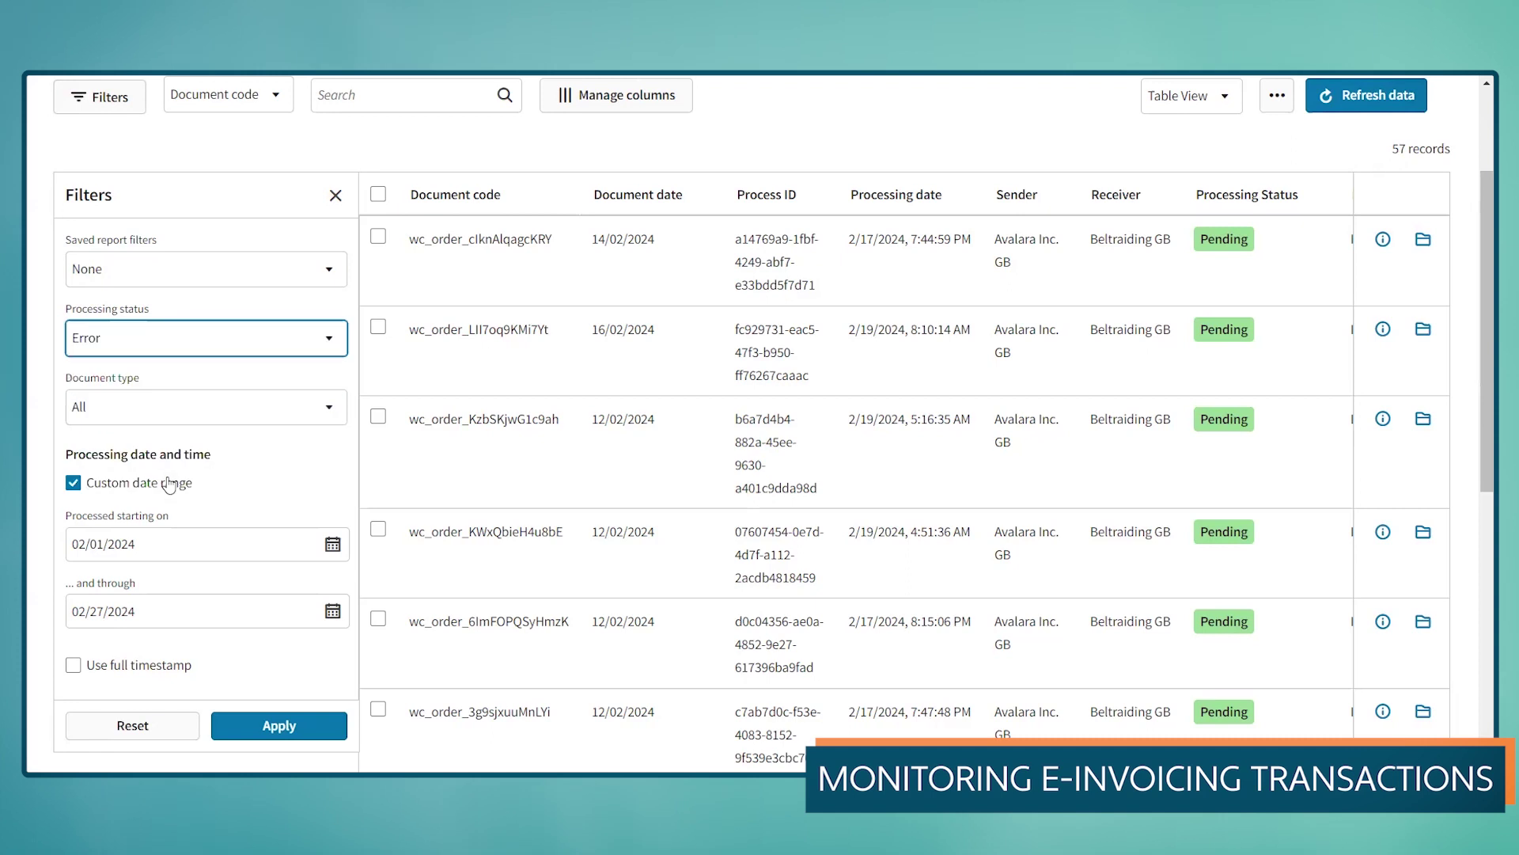
{"action": "left_click", "coordinate": [299, 725]}
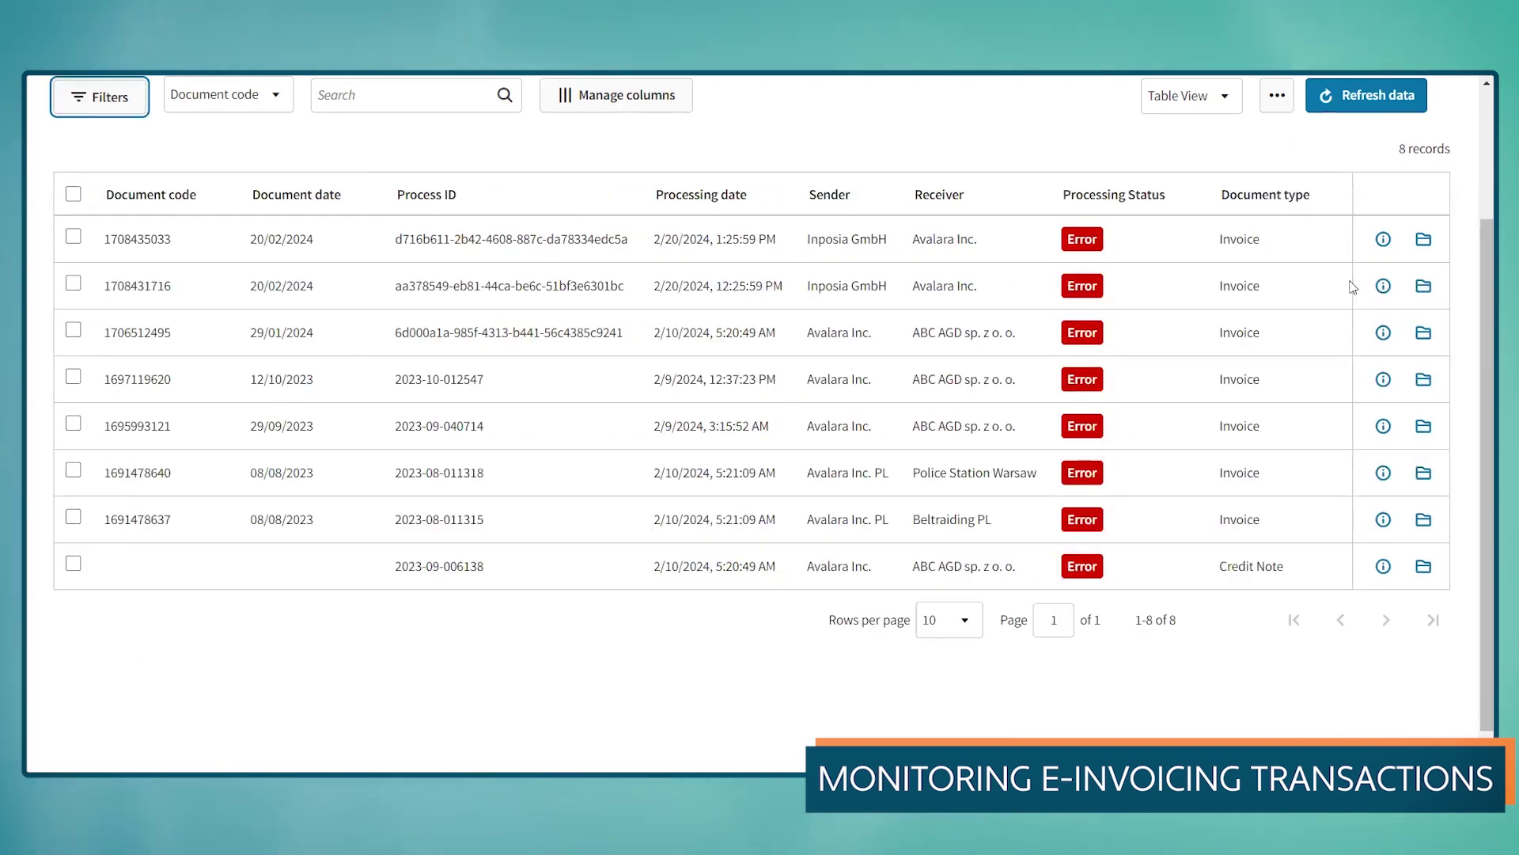
{"action": "scroll", "coordinate": [1472, 280], "scroll_direction": "up", "scroll_amount": 2}
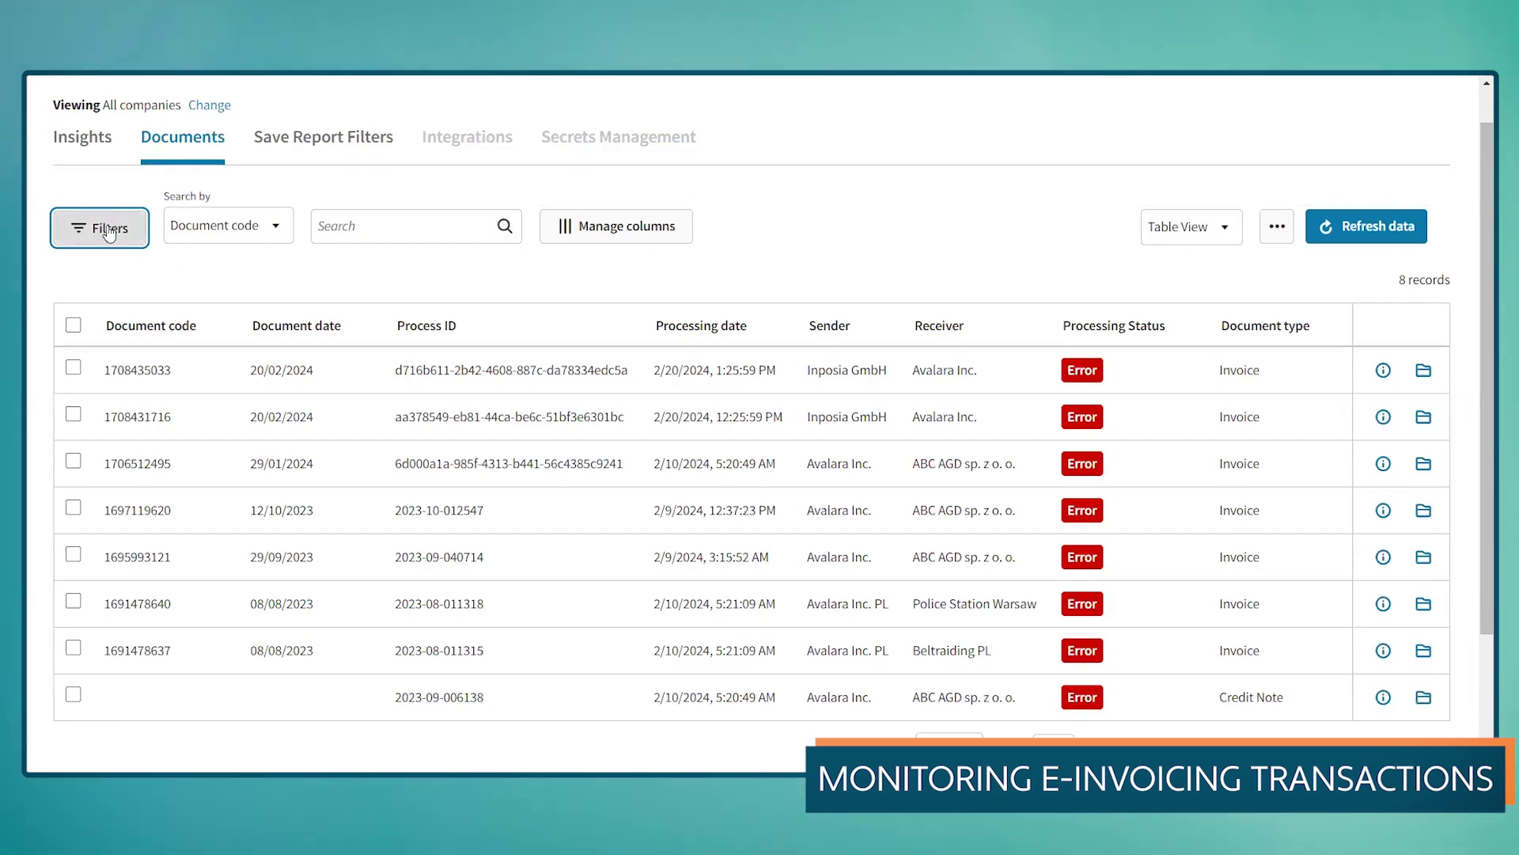
Step: Save the current filters as a report named 'Error report'
{"action": "left_click", "coordinate": [1277, 225]}
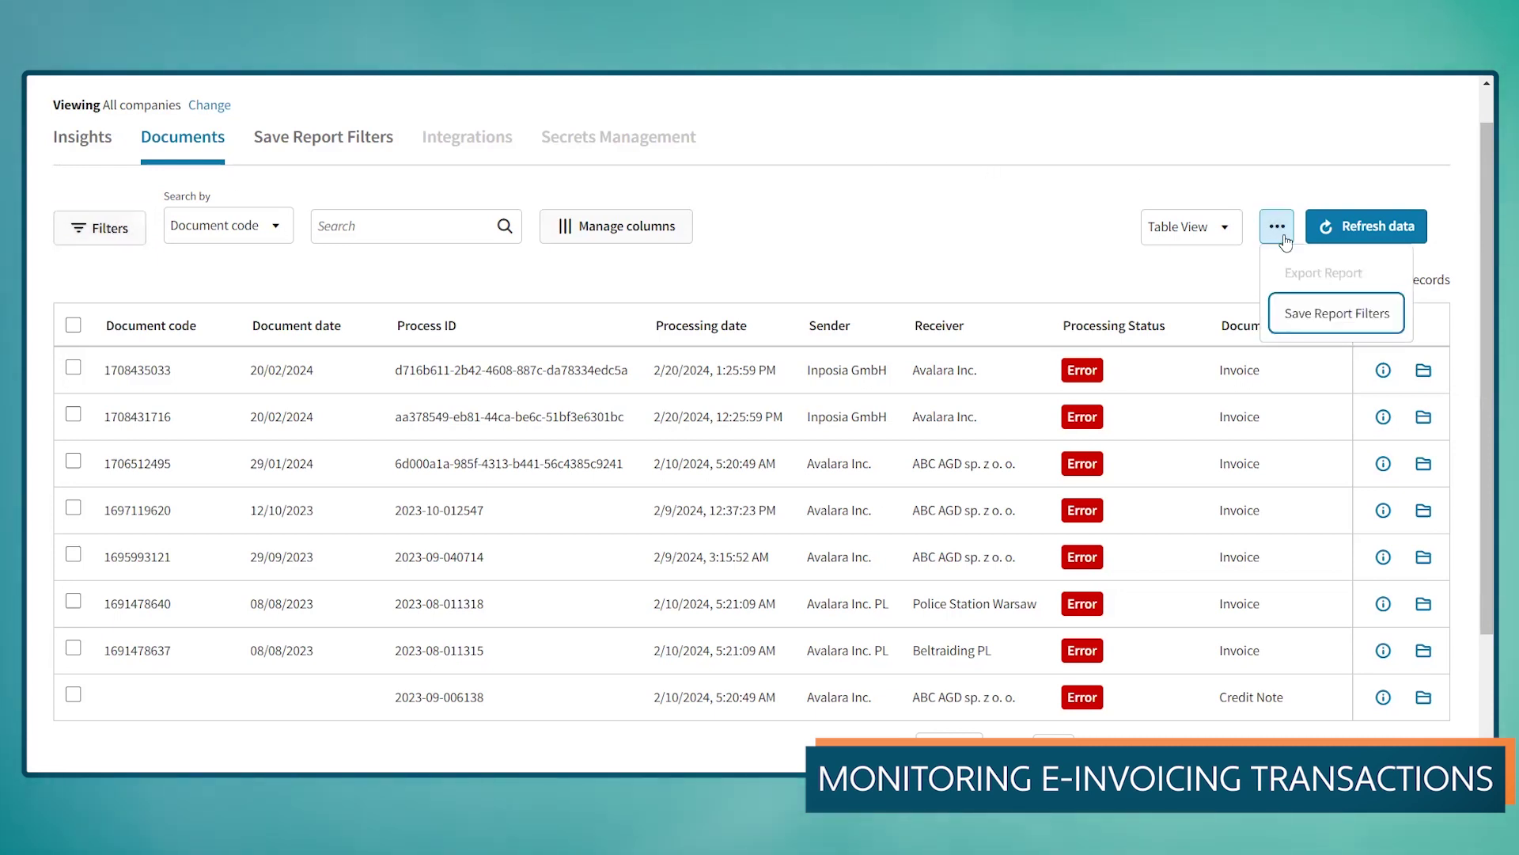
{"action": "left_click", "coordinate": [1314, 314]}
{"action": "type", "text": "Error report"}
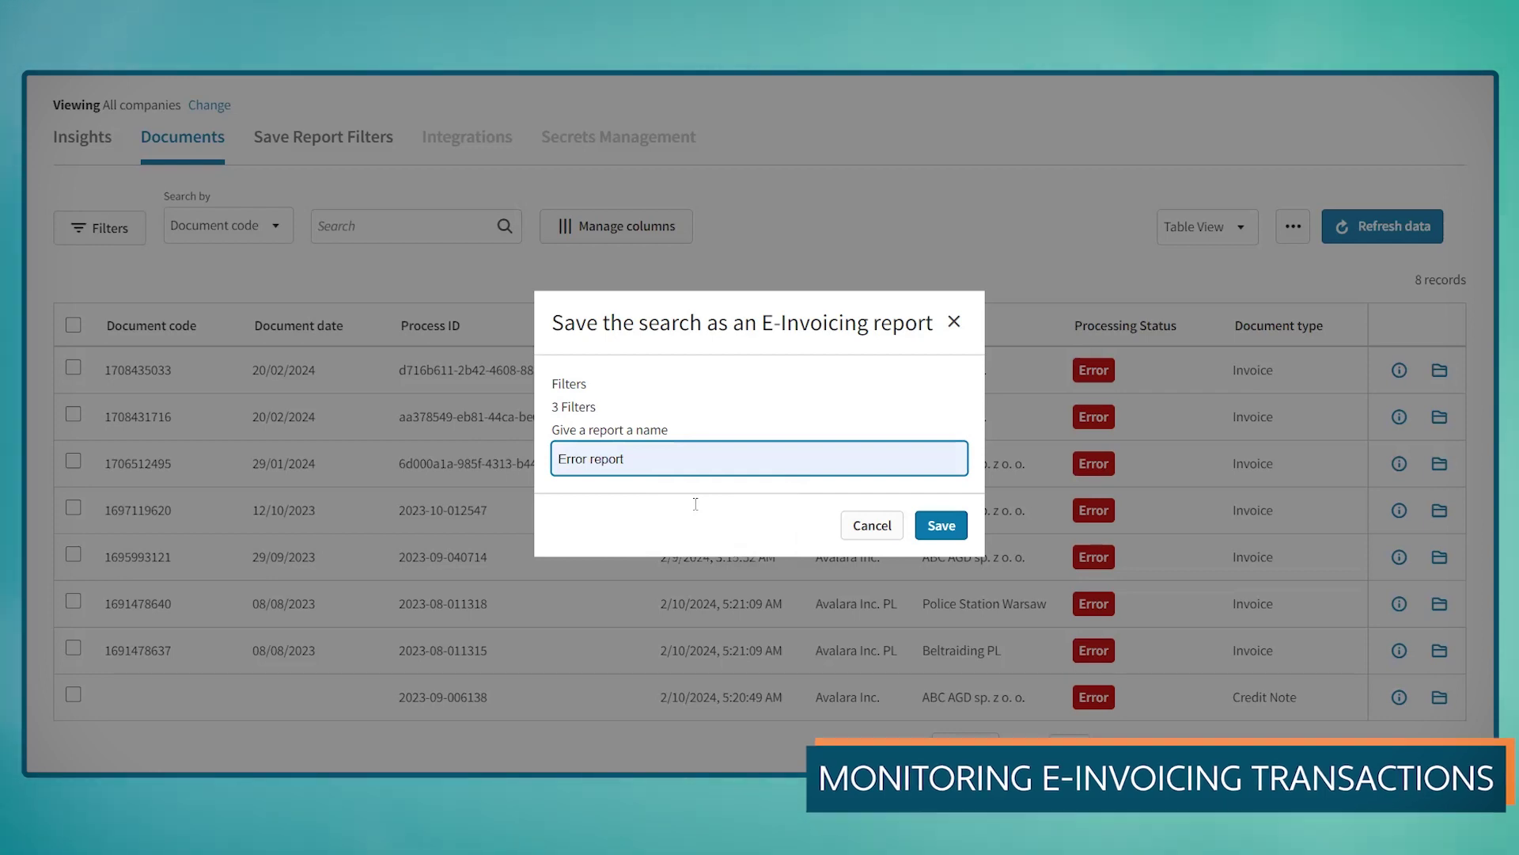
{"action": "left_click", "coordinate": [945, 527]}
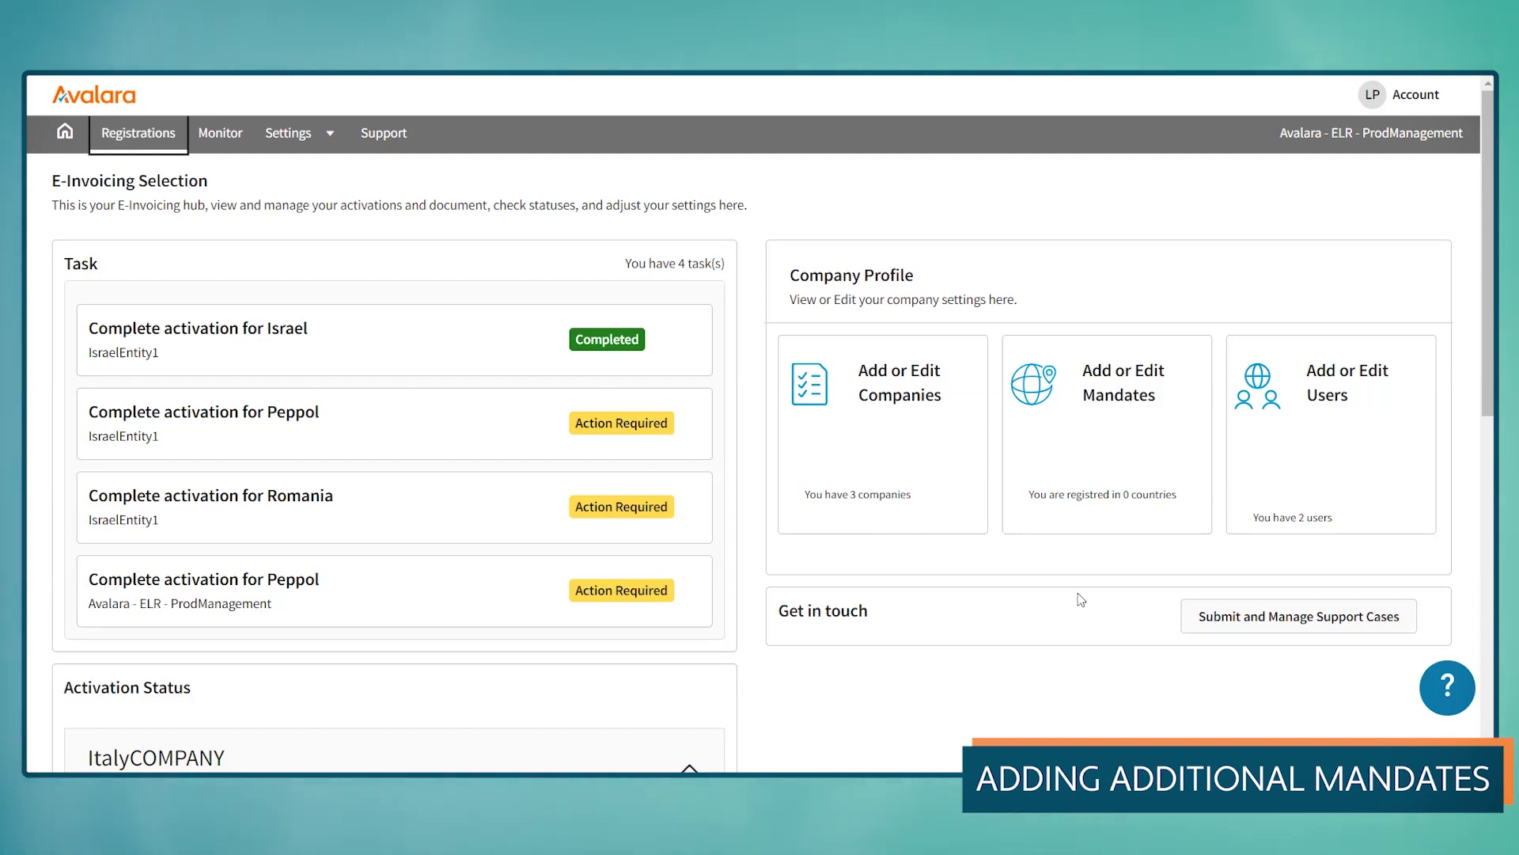
Step: Add the Peppol and Italy B2B -SDI mandates to ItalyCOMPANY and save the selections
{"action": "left_click", "coordinate": [1123, 381]}
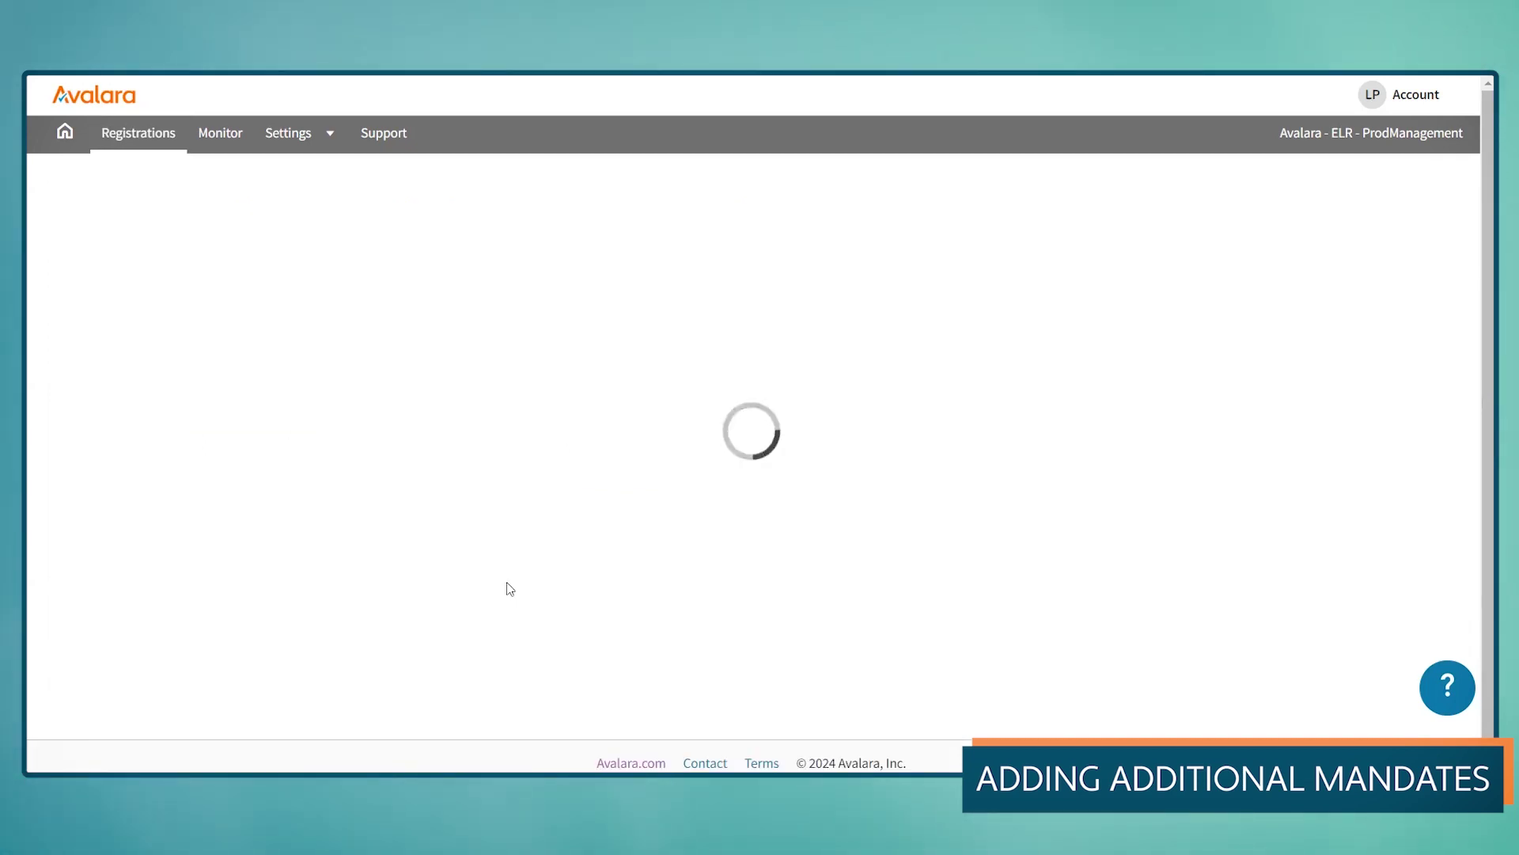
{"action": "scroll", "coordinate": [799, 213], "scroll_direction": "down", "scroll_amount": 1}
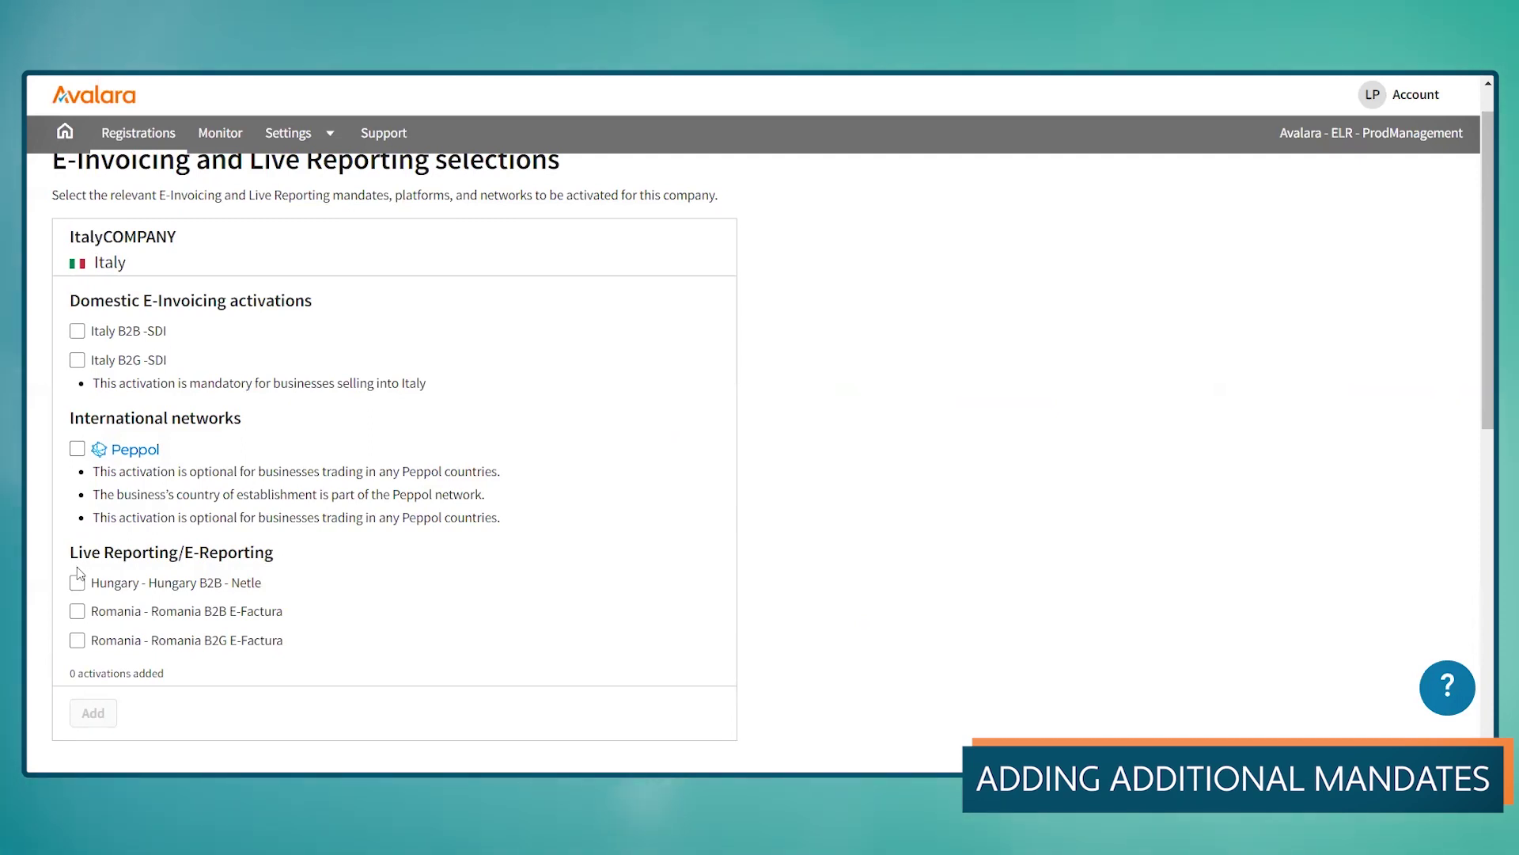
{"action": "left_click", "coordinate": [77, 449]}
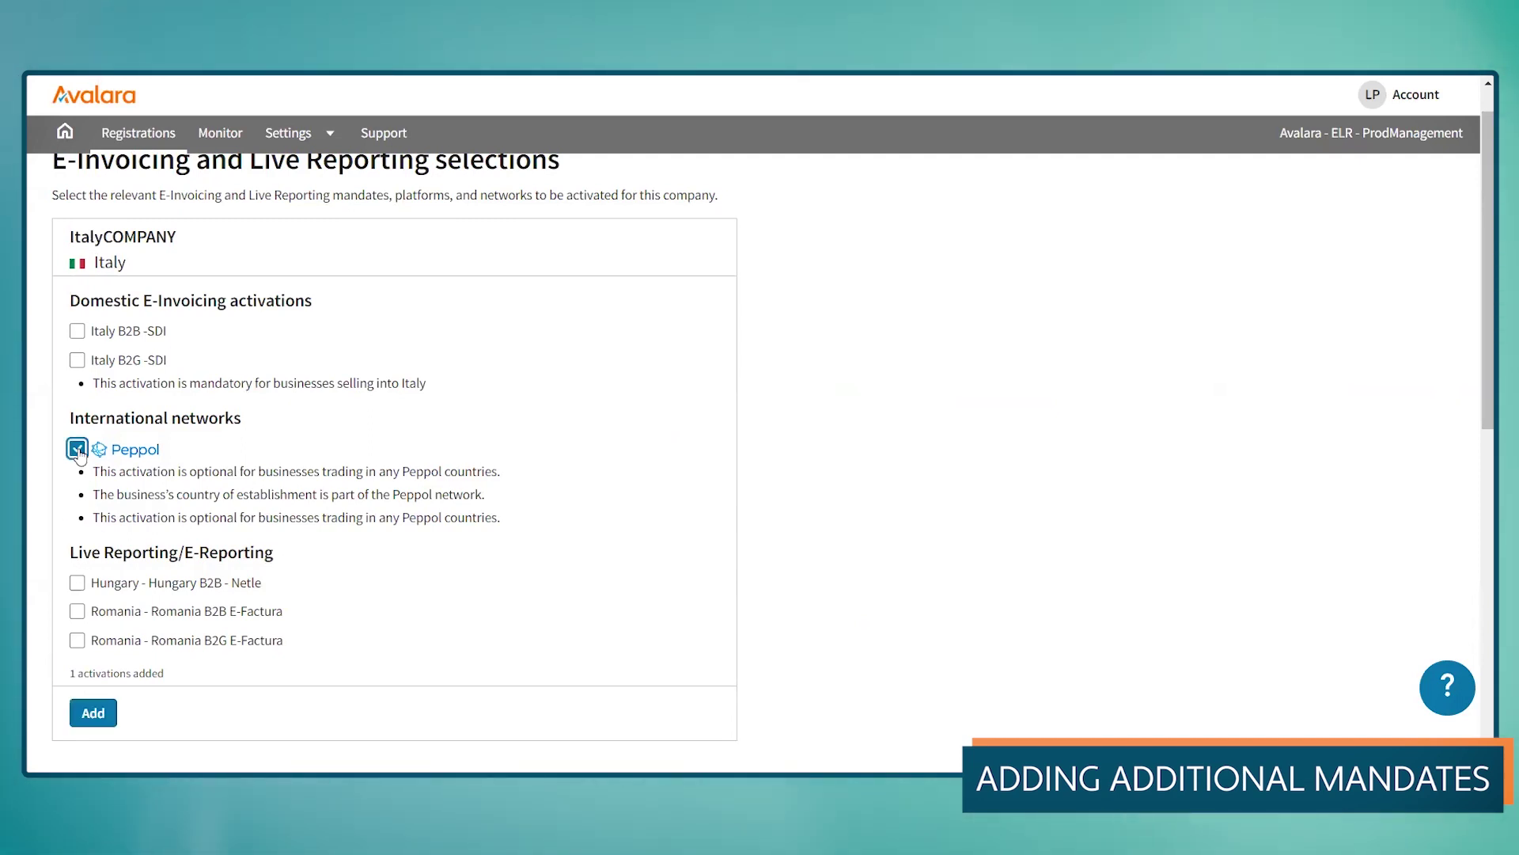
{"action": "left_click", "coordinate": [78, 330]}
{"action": "left_click", "coordinate": [93, 712]}
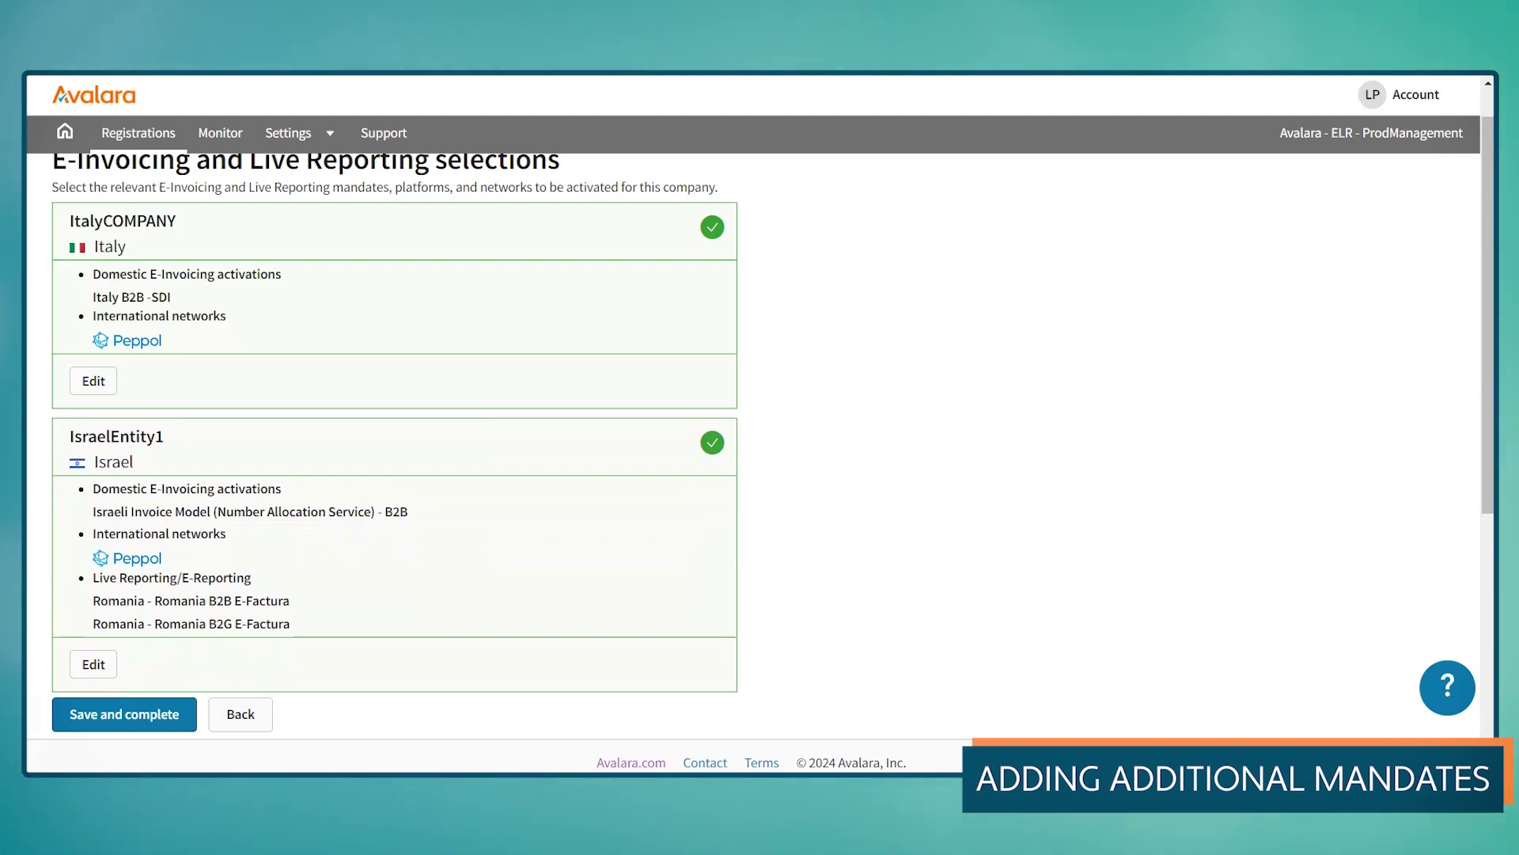
{"action": "left_click", "coordinate": [129, 720]}
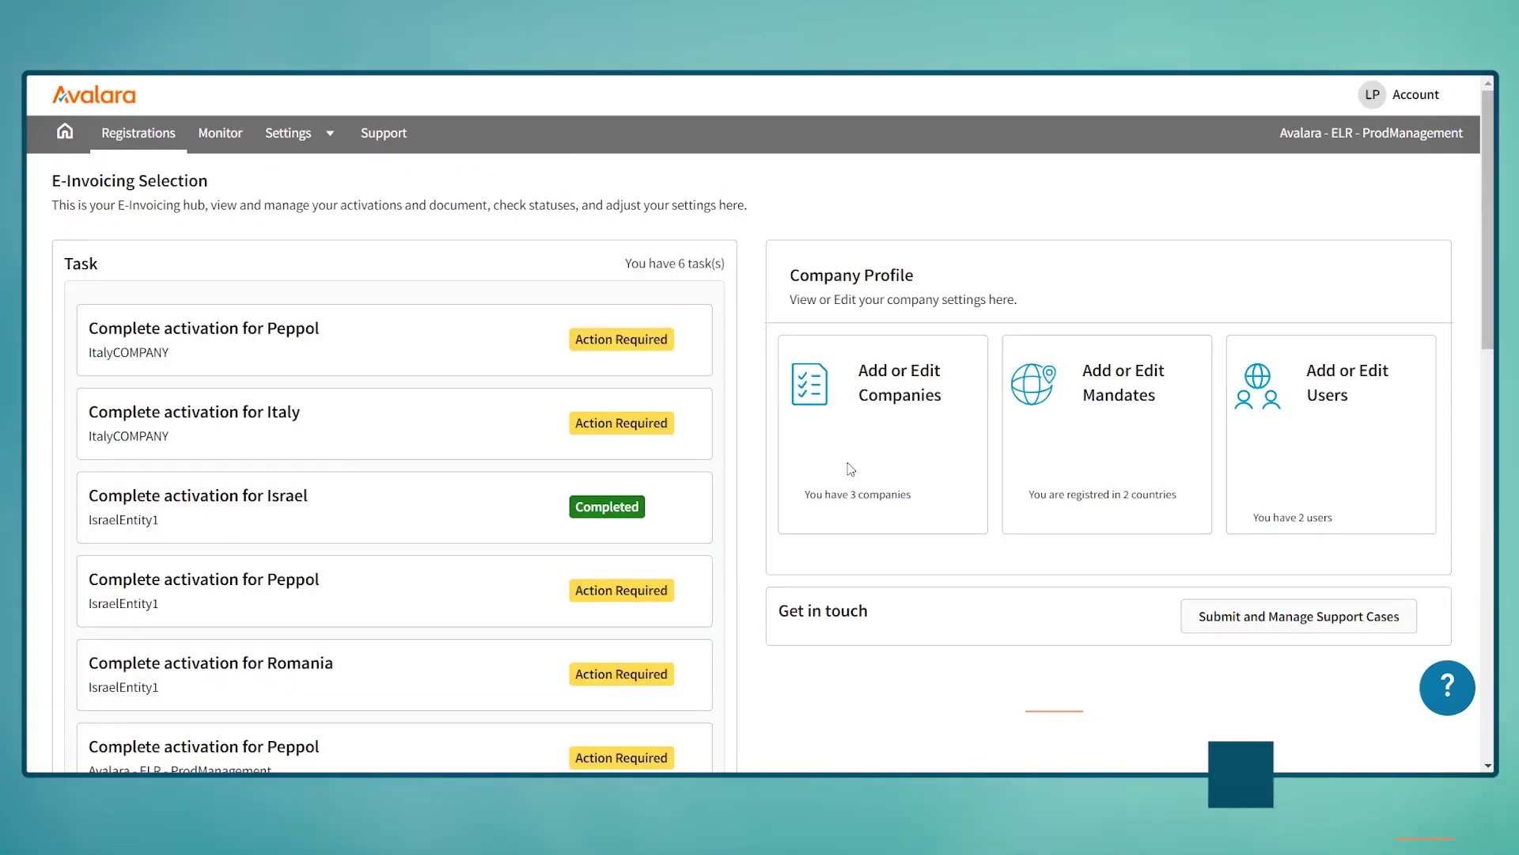